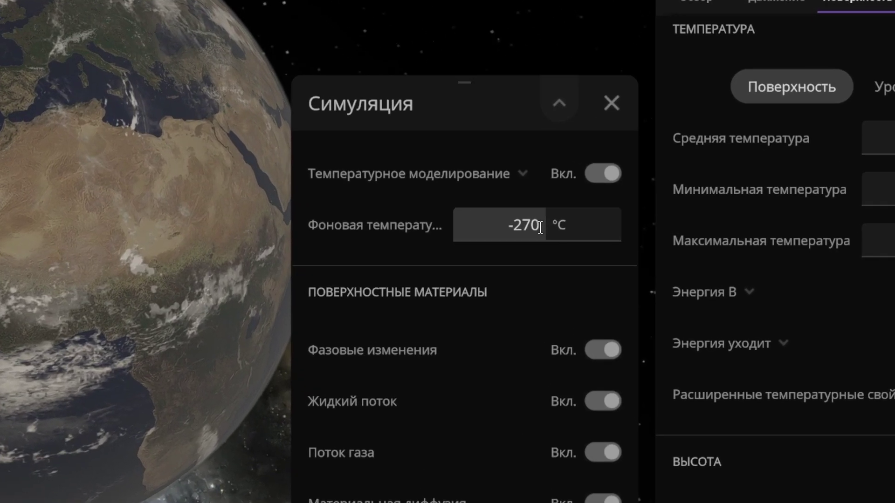
Step: Raise the background temperature from -270 to -260 °C and turn the globe to show Africa
{"action": "left_click", "coordinate": [524, 234]}
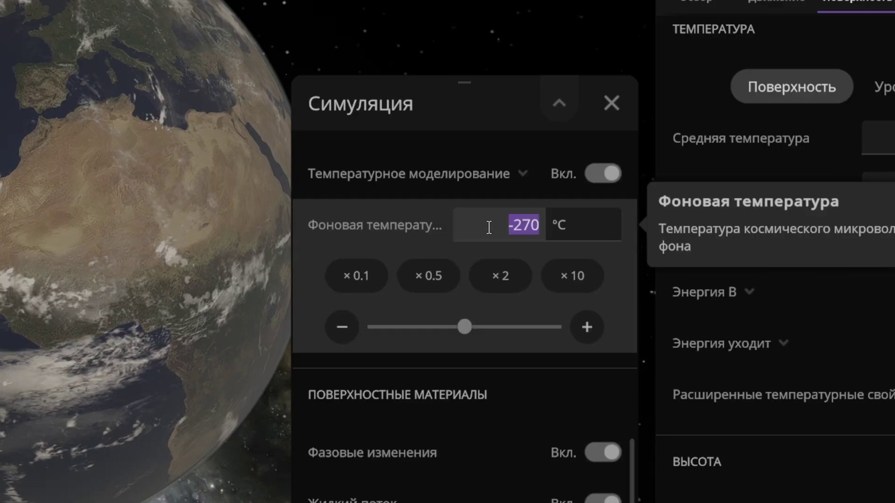
{"action": "key", "text": "BackSpace"}
{"action": "type", "text": "-260"}
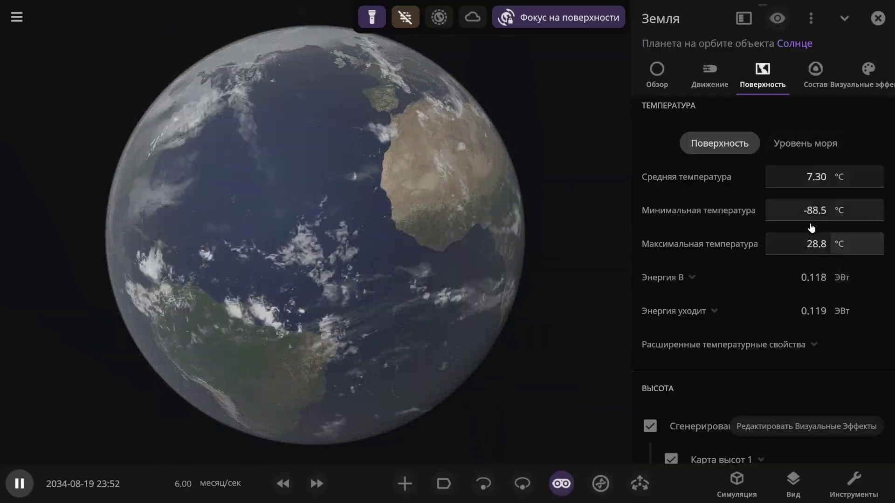
{"action": "mouse_move", "coordinate": [682, 190]}
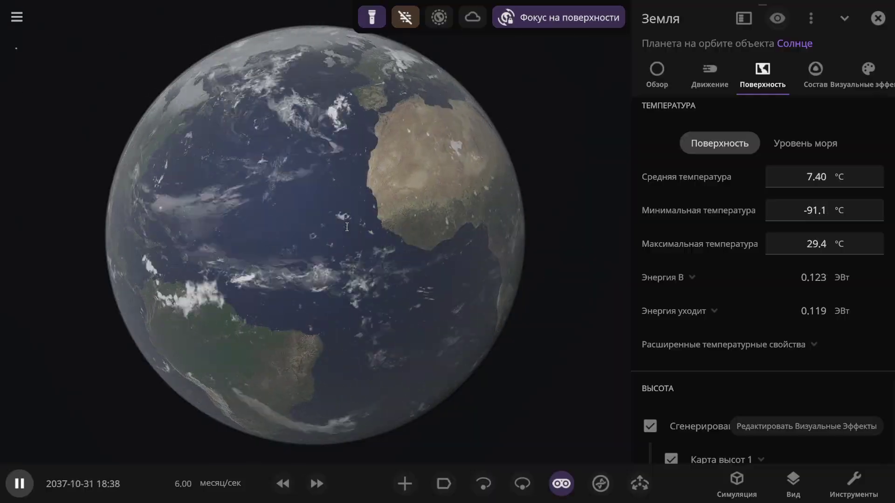
{"action": "left_click_drag", "start_coordinate": [473, 233], "coordinate": [408, 180]}
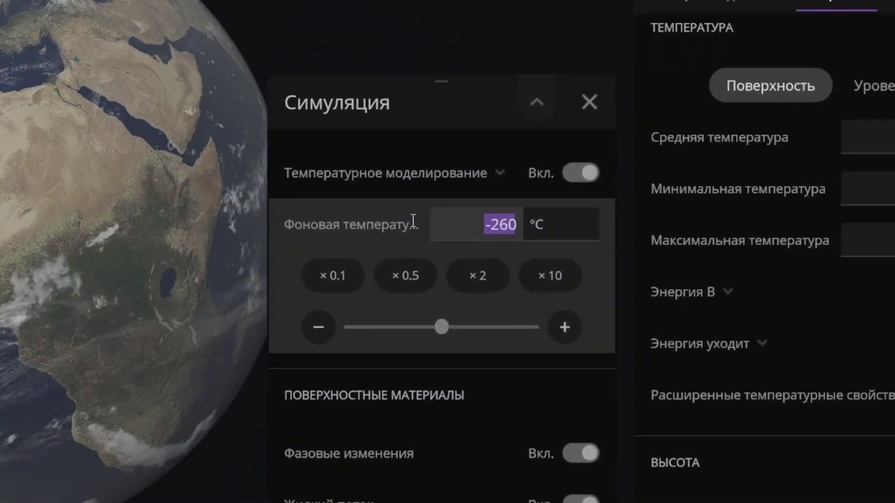
Step: Set the background temperature to -250 °C, then hide Earth's clouds and centre Europe
{"action": "type", "text": "-"}
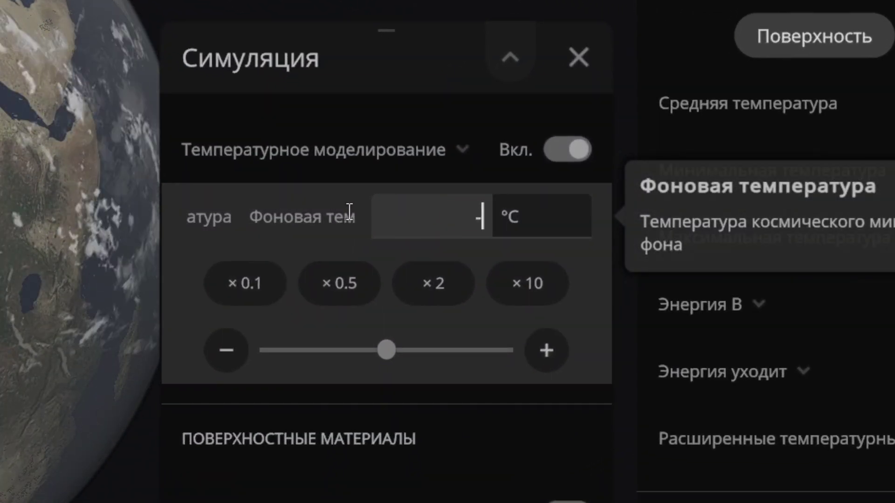
{"action": "type", "text": "250"}
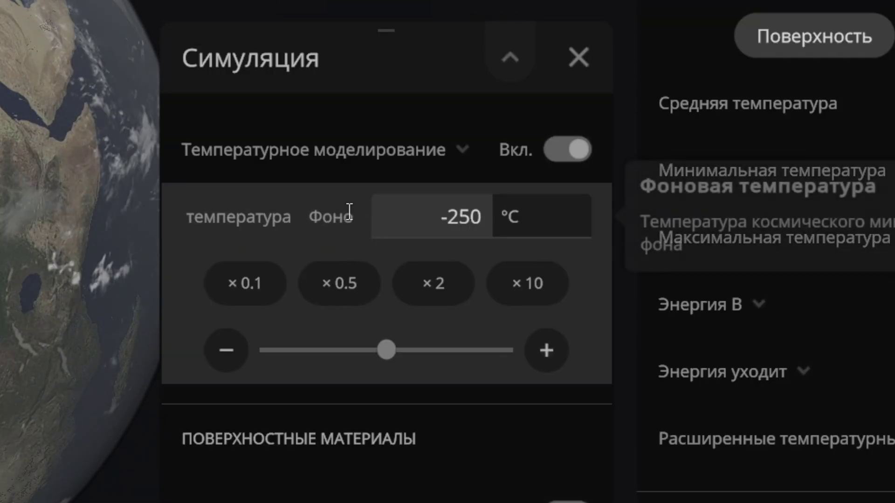
{"action": "key", "text": "Return"}
{"action": "left_click", "coordinate": [579, 57]}
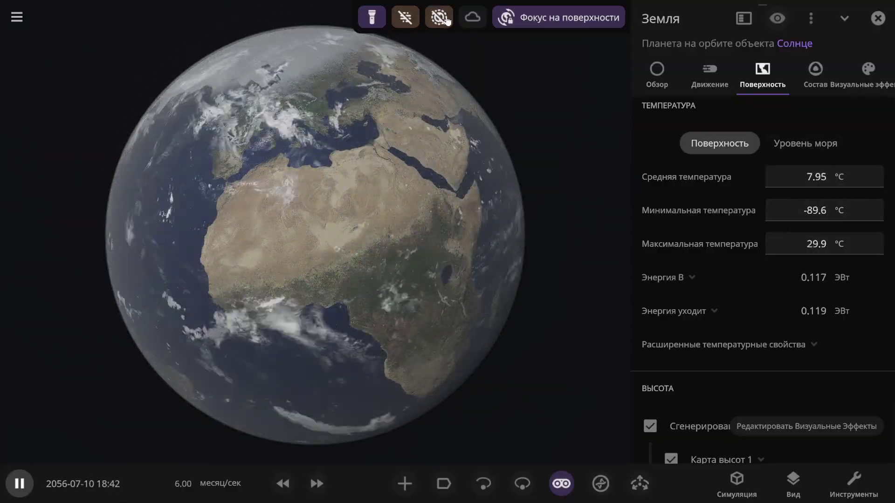
{"action": "left_click", "coordinate": [472, 17]}
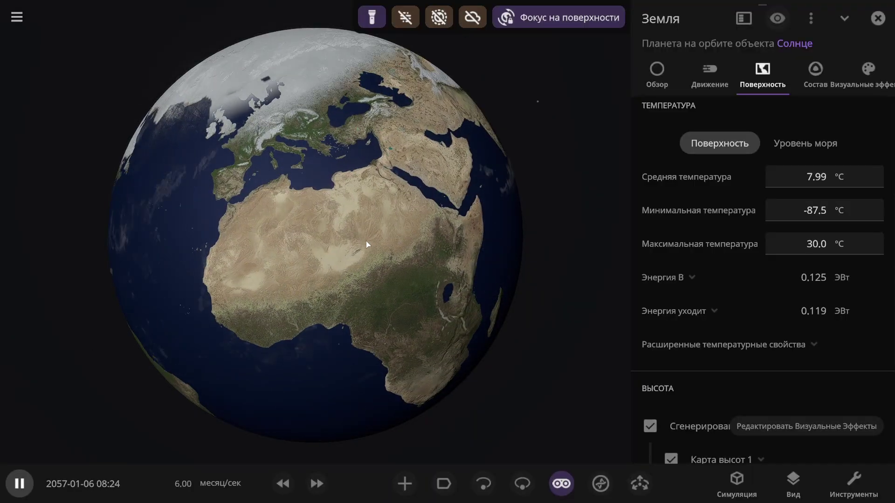
{"action": "left_click_drag", "start_coordinate": [365, 244], "coordinate": [379, 191]}
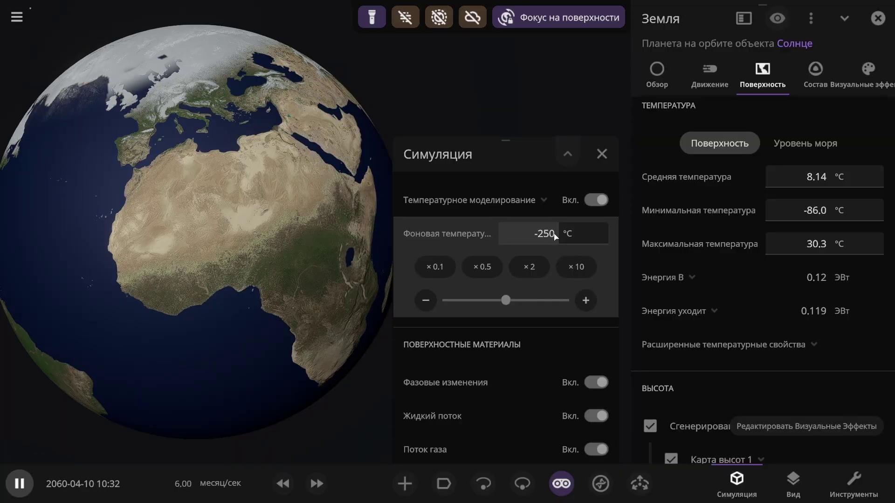
Step: Replace the background temperature with -200 °C and close the simulation settings
{"action": "left_click", "coordinate": [516, 237]}
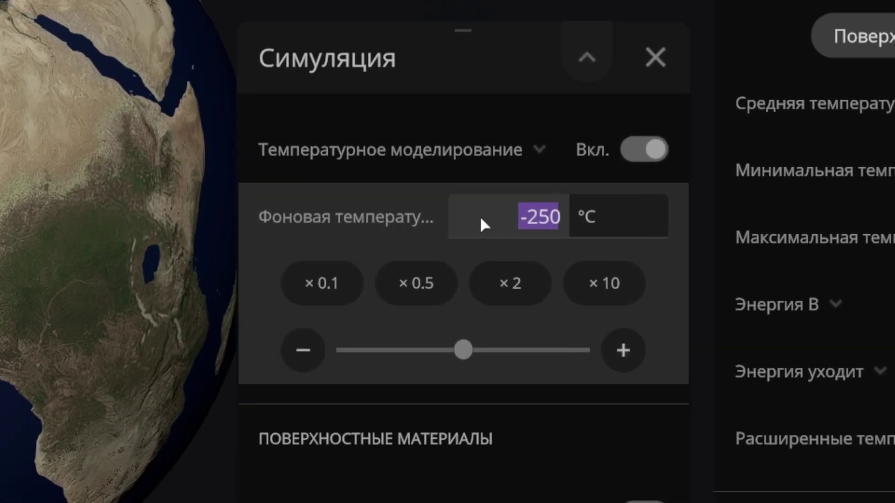
{"action": "key", "text": "BackSpace"}
{"action": "type", "text": "-200"}
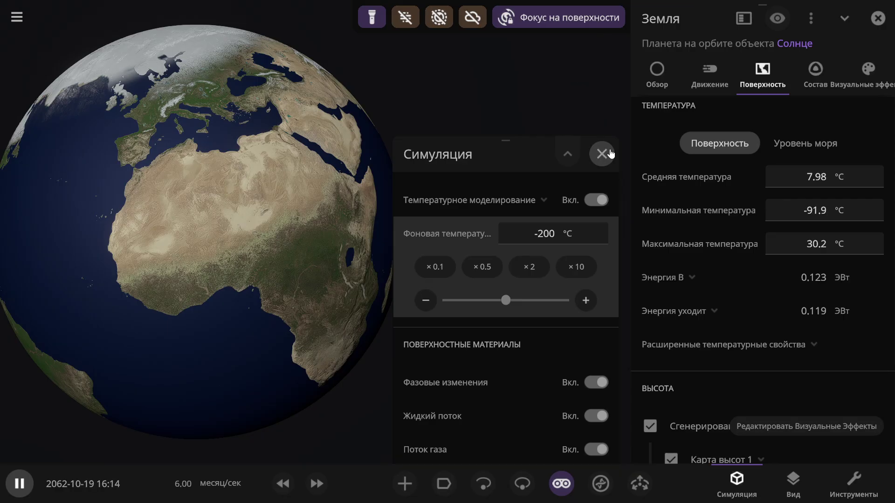
{"action": "left_click", "coordinate": [655, 57]}
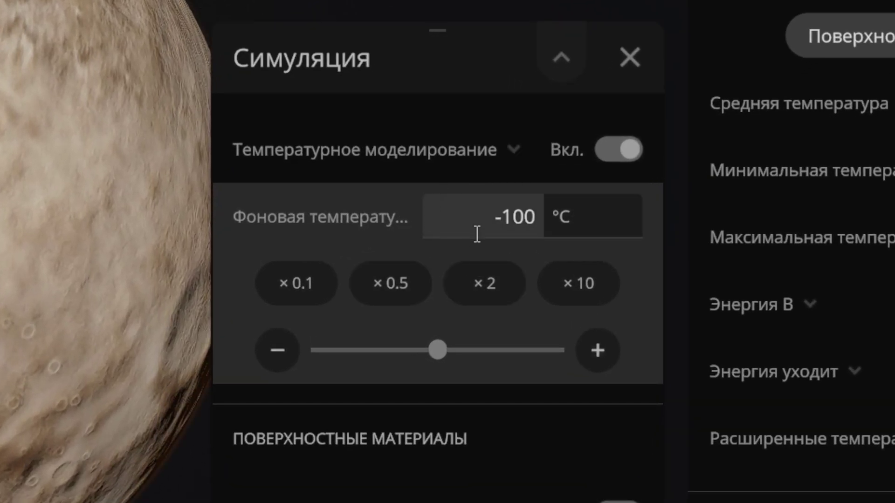
Step: Let Pluto warm, briefly hiding and then restoring its atmosphere and clouds
{"action": "left_click", "coordinate": [630, 57]}
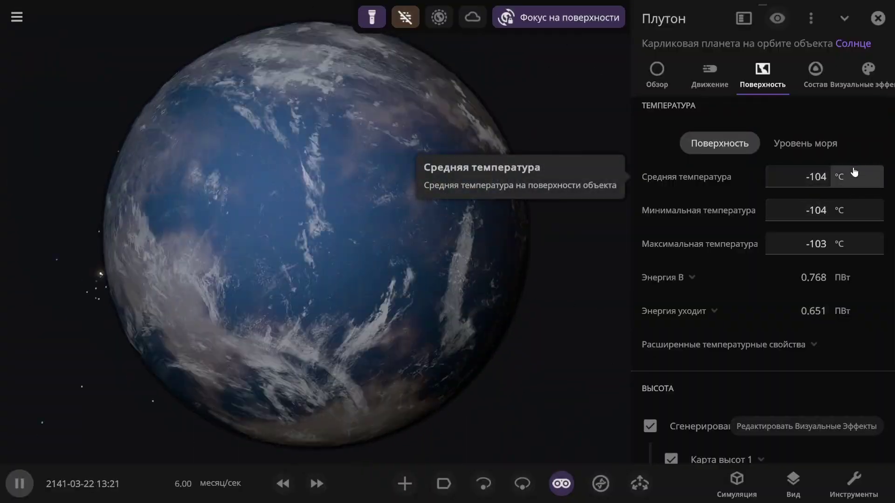
{"action": "left_click", "coordinate": [439, 17]}
{"action": "left_click", "coordinate": [473, 19]}
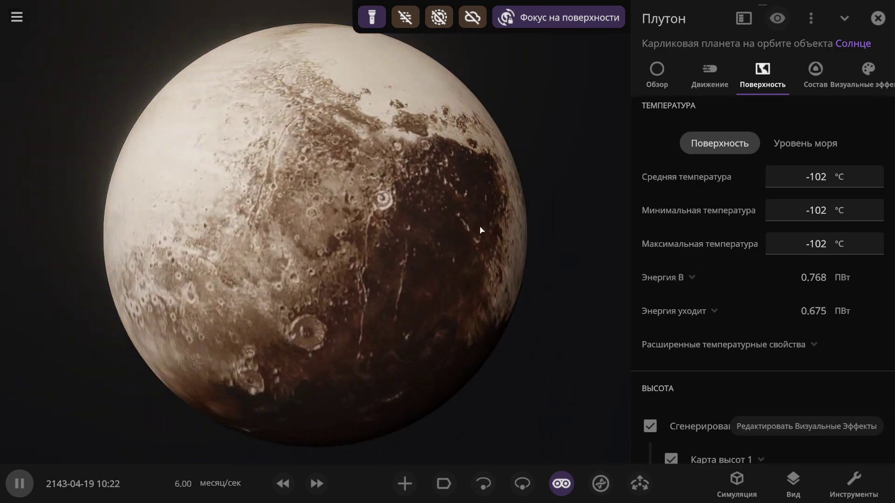
{"action": "left_click", "coordinate": [472, 17]}
{"action": "left_click", "coordinate": [438, 17]}
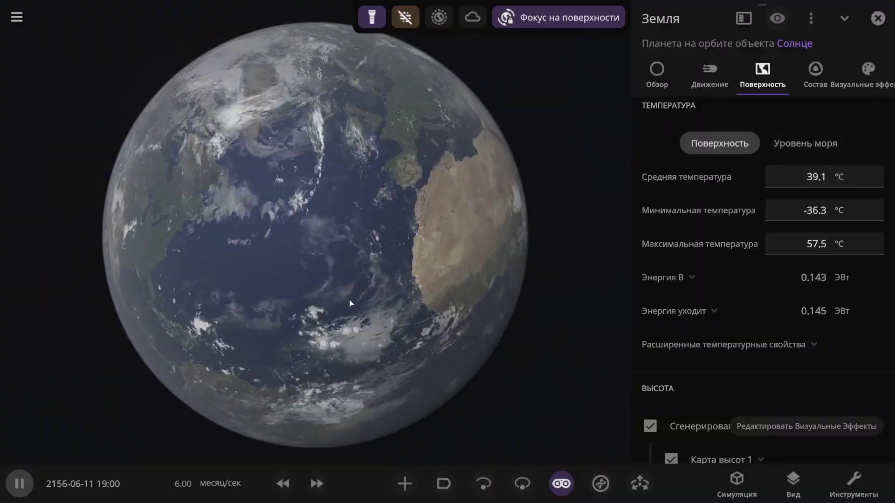
Step: Hide Earth's clouds and atmosphere and rotate the globe past the north pole, Asia and Antarctica
{"action": "left_click", "coordinate": [472, 17]}
{"action": "left_click", "coordinate": [438, 17]}
{"action": "left_click_drag", "start_coordinate": [376, 284], "coordinate": [398, 310]}
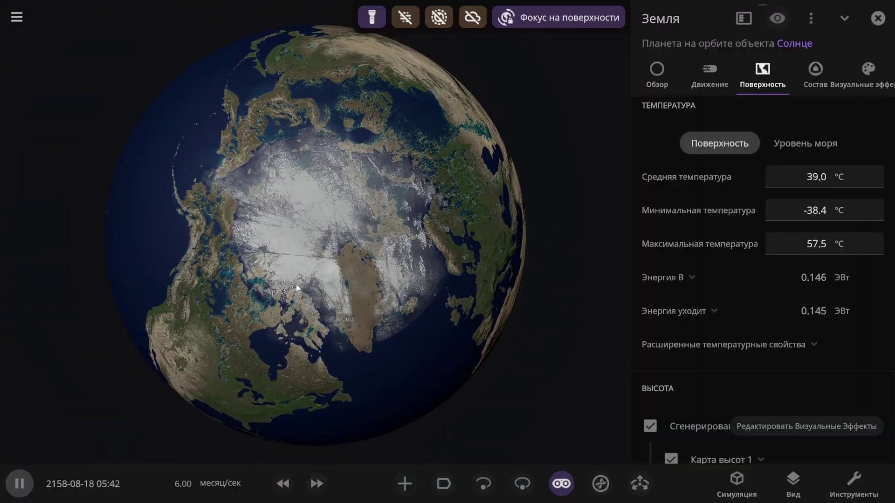
{"action": "left_click_drag", "start_coordinate": [356, 340], "coordinate": [232, 353]}
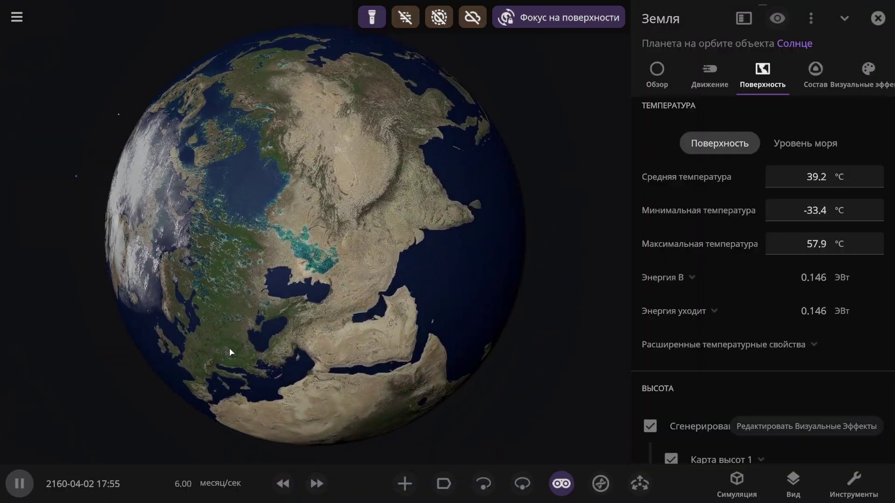
{"action": "left_click_drag", "start_coordinate": [243, 298], "coordinate": [453, 210]}
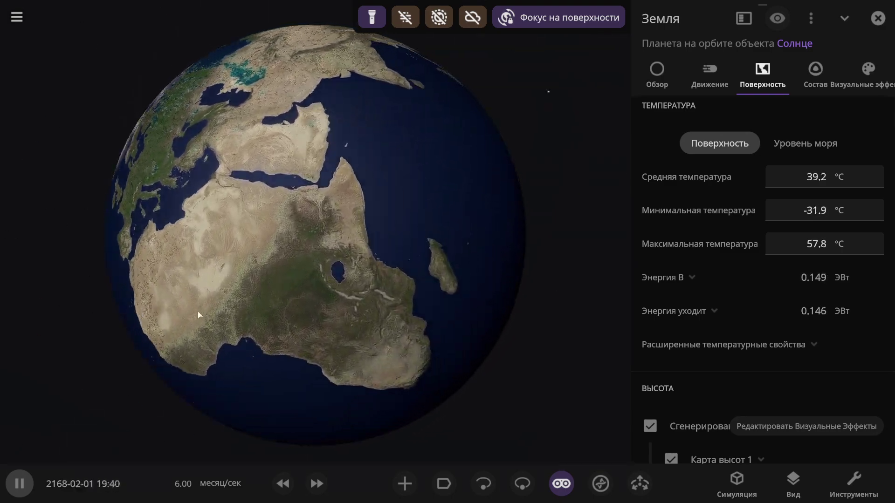
{"action": "scroll", "coordinate": [378, 291], "scroll_direction": "up", "scroll_amount": 5}
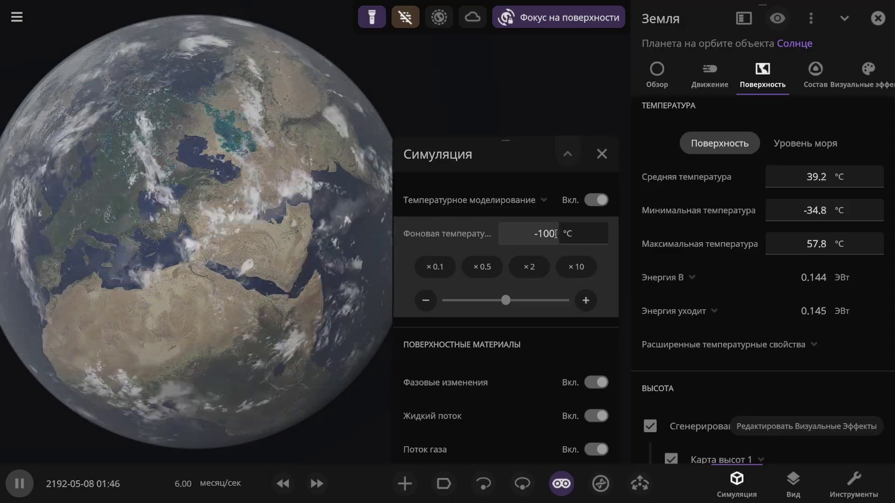
Step: Set the background temperature to 0 °C and close the simulation settings
{"action": "left_click_drag", "start_coordinate": [556, 234], "coordinate": [518, 233]}
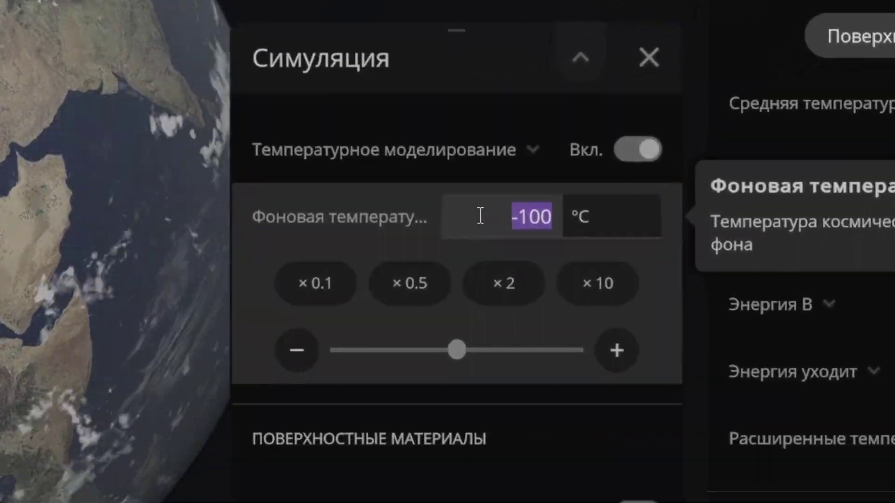
{"action": "type", "text": "0"}
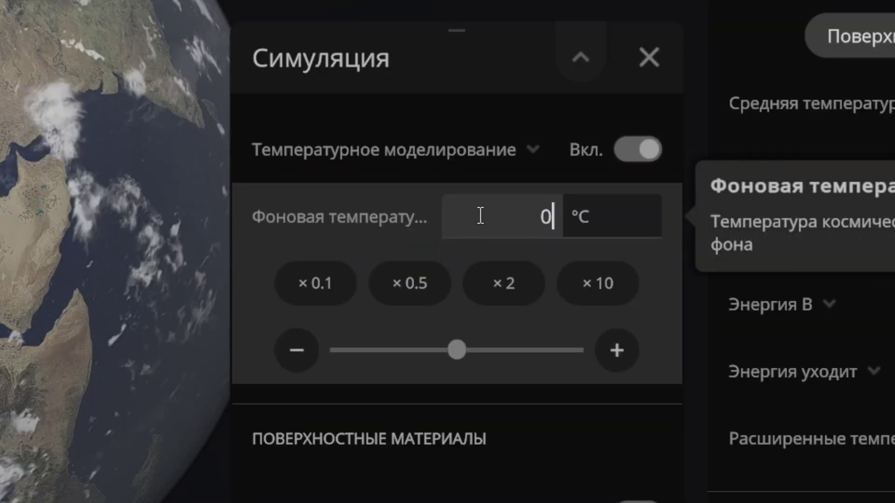
{"action": "key", "text": "Return"}
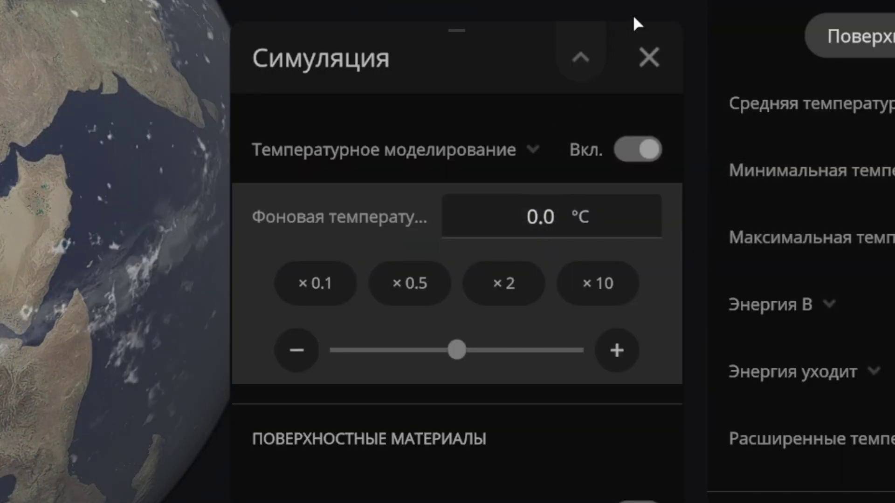
{"action": "left_click", "coordinate": [648, 58]}
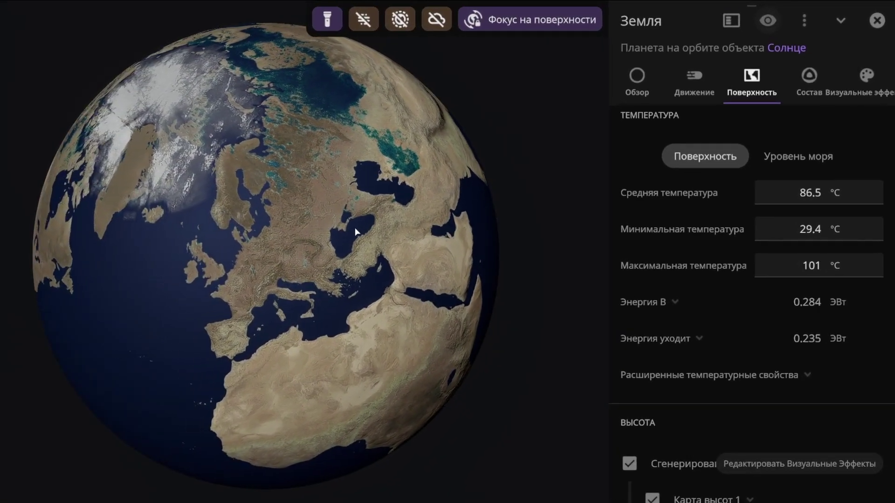
Step: Rotate the overheated Earth to inspect North America, Australia, Southeast Asia, Africa and the Arctic
{"action": "left_click_drag", "start_coordinate": [356, 228], "coordinate": [449, 244]}
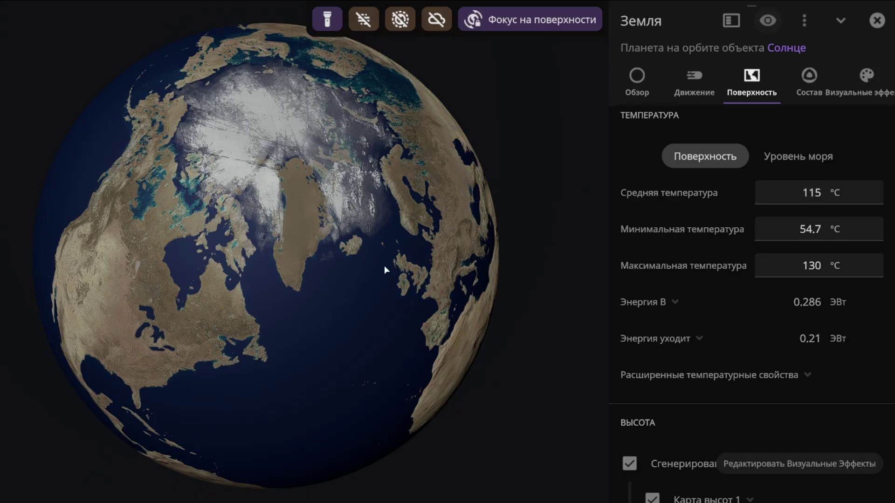
{"action": "left_click_drag", "start_coordinate": [378, 258], "coordinate": [278, 160]}
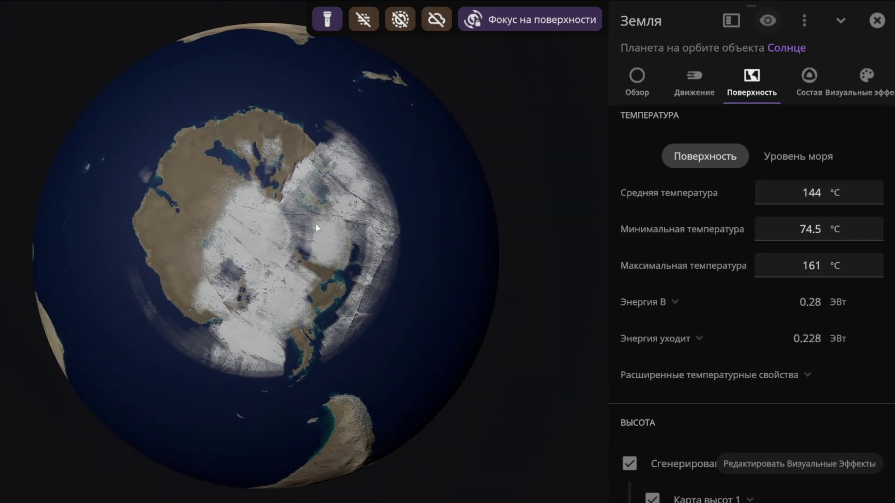
{"action": "left_click_drag", "start_coordinate": [314, 222], "coordinate": [343, 263]}
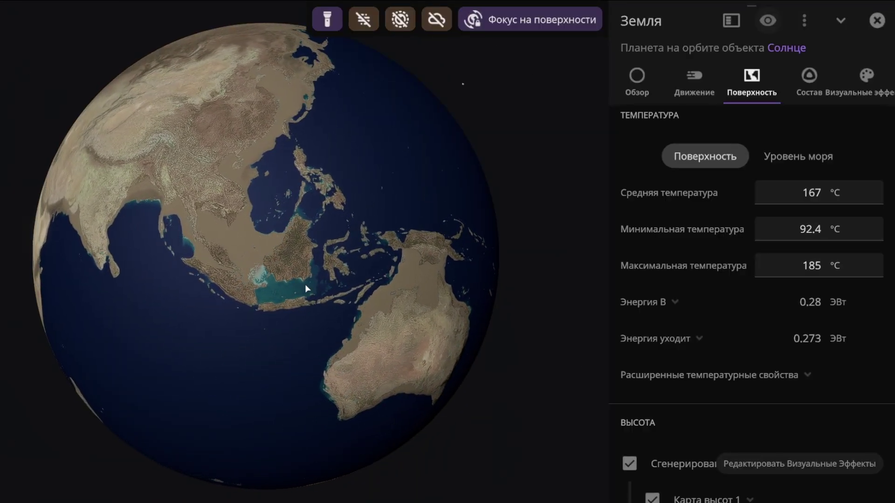
{"action": "left_click_drag", "start_coordinate": [305, 288], "coordinate": [317, 289]}
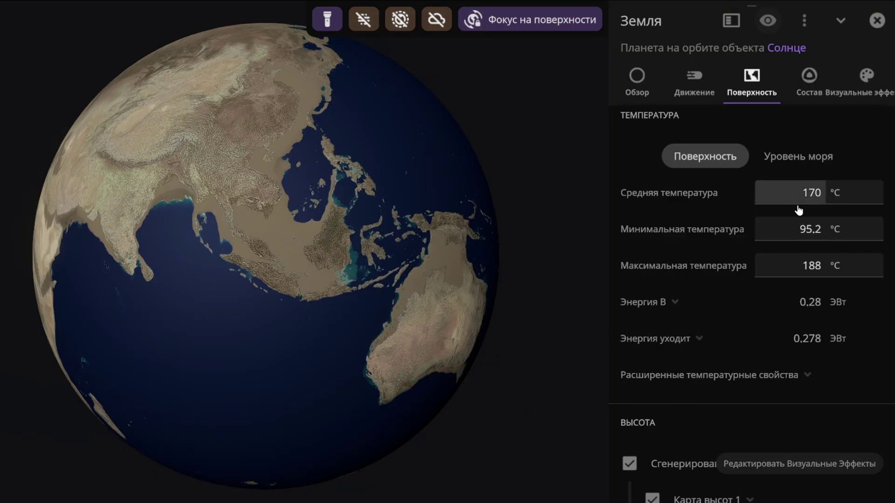
{"action": "left_click_drag", "start_coordinate": [333, 277], "coordinate": [411, 242]}
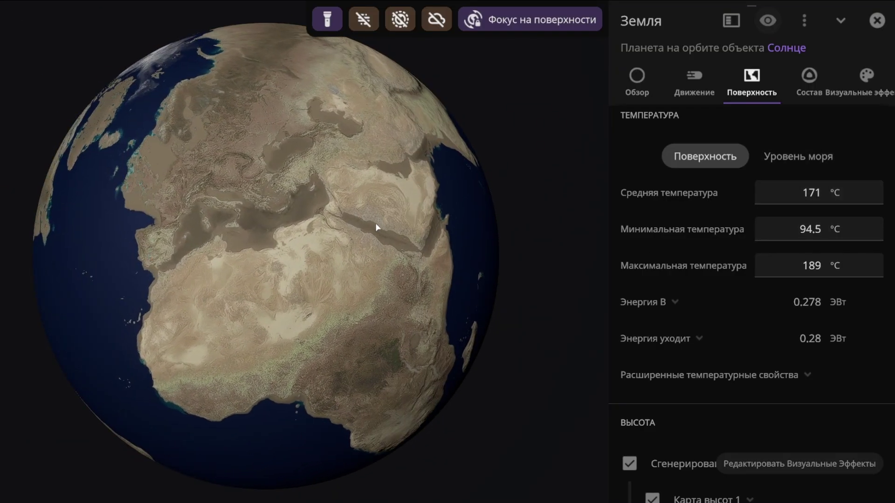
{"action": "left_click_drag", "start_coordinate": [384, 139], "coordinate": [280, 300]}
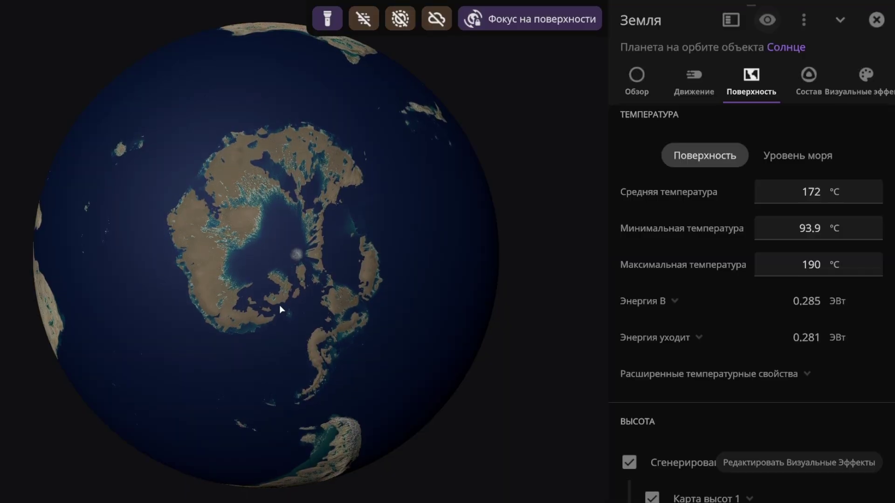
{"action": "scroll", "coordinate": [312, 294], "scroll_direction": "up", "scroll_amount": 5}
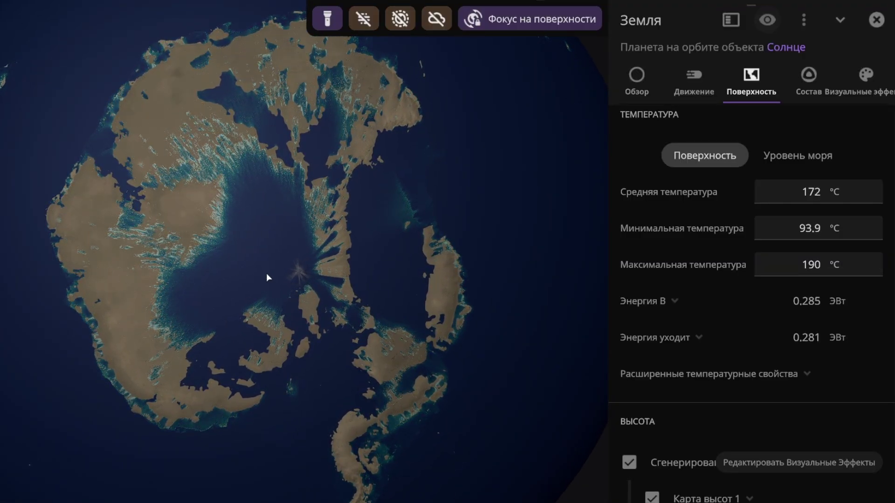
{"action": "scroll", "coordinate": [269, 279], "scroll_direction": "down", "scroll_amount": 5}
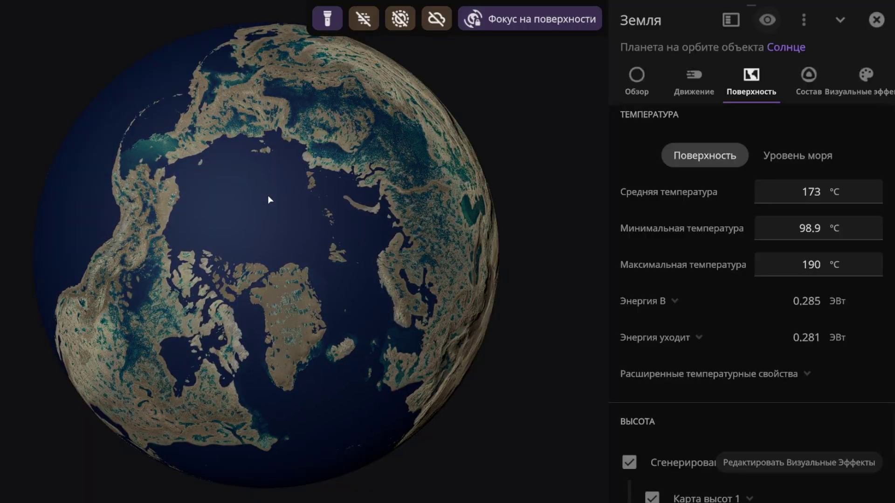
{"action": "left_click_drag", "start_coordinate": [275, 208], "coordinate": [384, 239]}
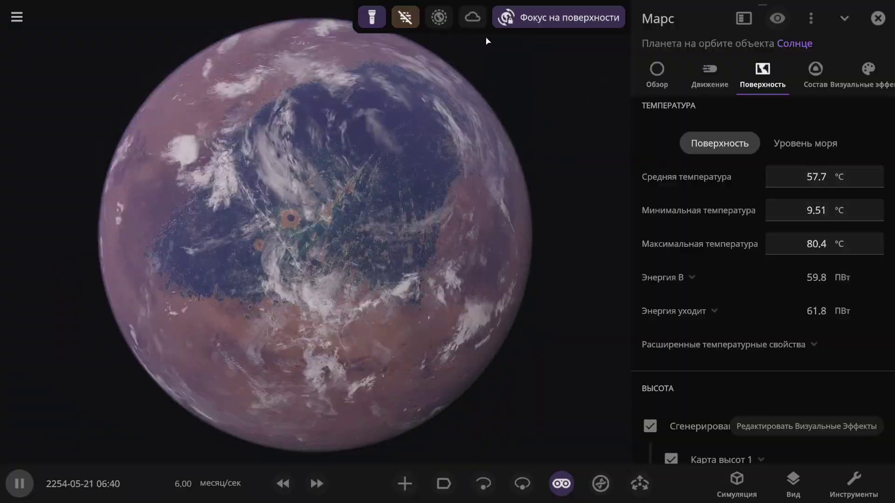
Step: Hide Mars's atmosphere and clouds, zoom around its bare surface, then bring the clouds back
{"action": "left_click", "coordinate": [438, 17]}
{"action": "left_click", "coordinate": [463, 19]}
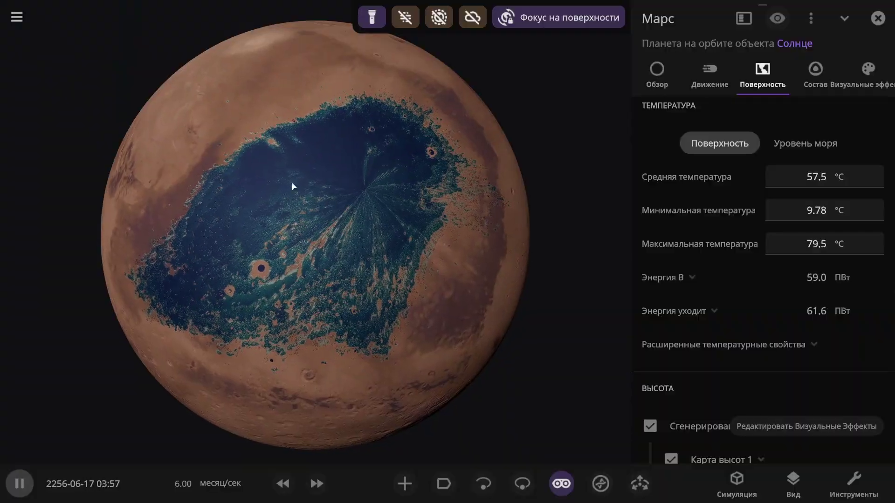
{"action": "scroll", "coordinate": [385, 248], "scroll_direction": "up", "scroll_amount": 5}
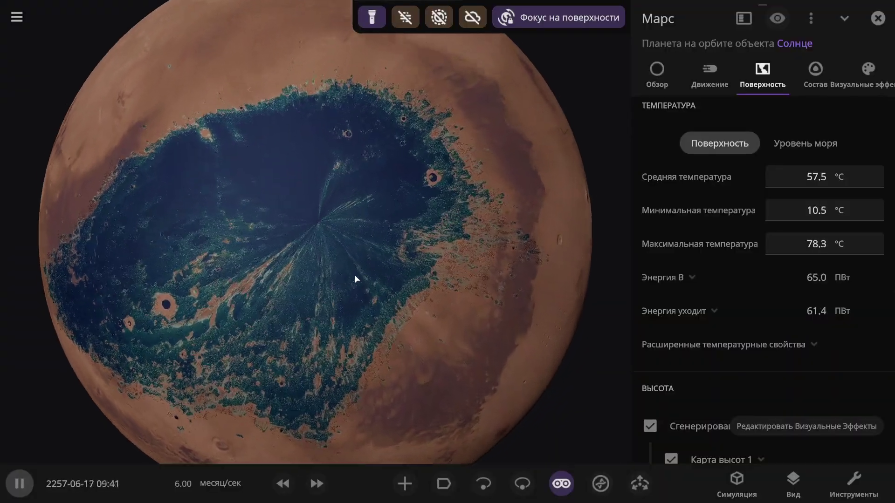
{"action": "scroll", "coordinate": [369, 268], "scroll_direction": "down", "scroll_amount": 5}
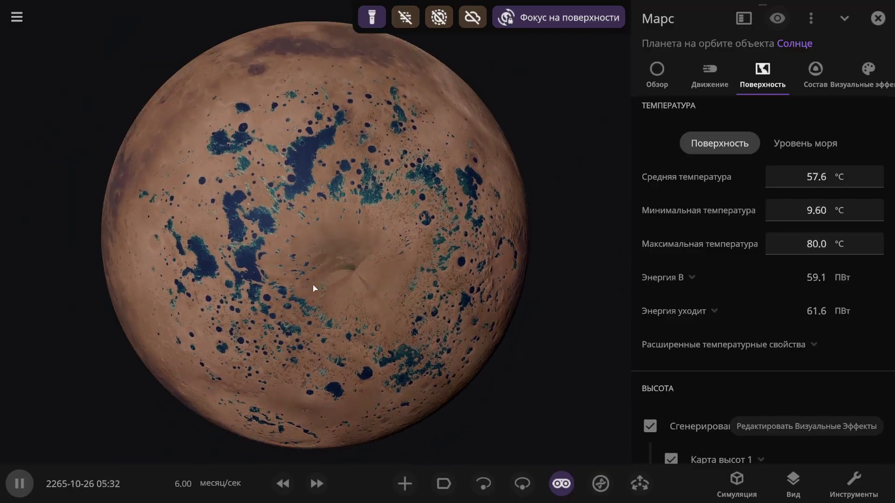
{"action": "scroll", "coordinate": [313, 290], "scroll_direction": "up", "scroll_amount": 5}
{"action": "scroll", "coordinate": [313, 289], "scroll_direction": "down", "scroll_amount": 5}
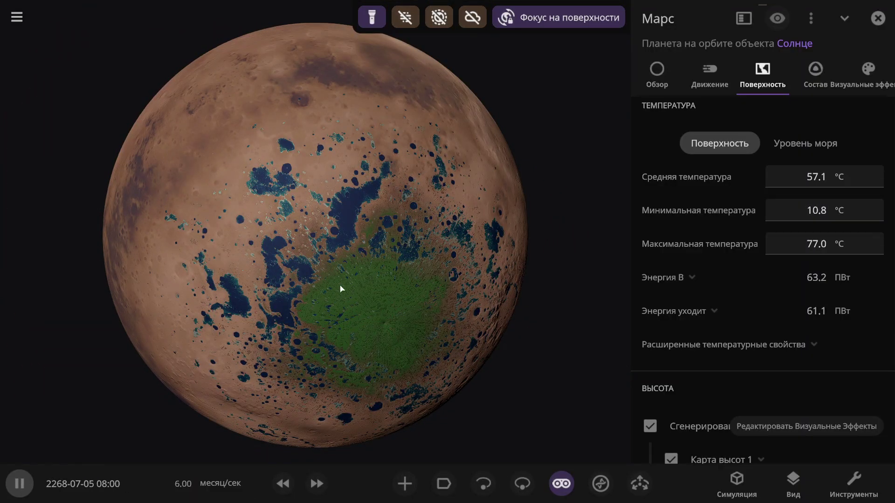
{"action": "left_click", "coordinate": [468, 22]}
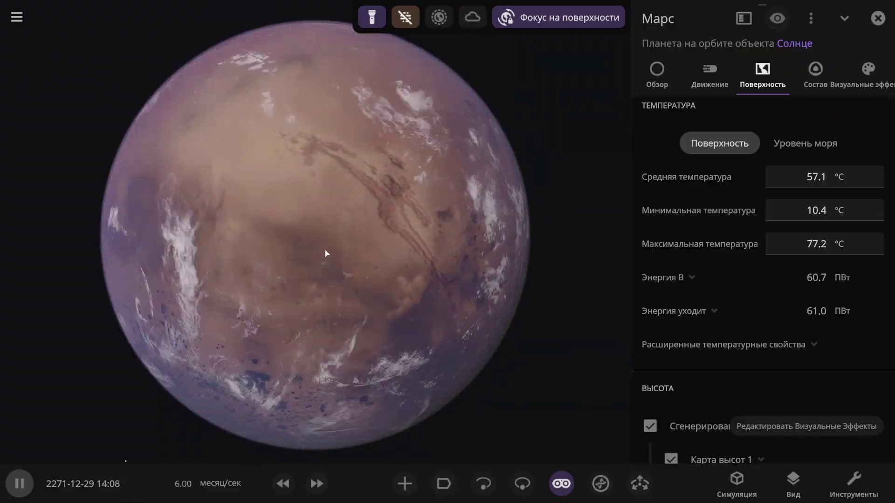
{"action": "scroll", "coordinate": [703, 250], "scroll_direction": "down", "scroll_amount": 8}
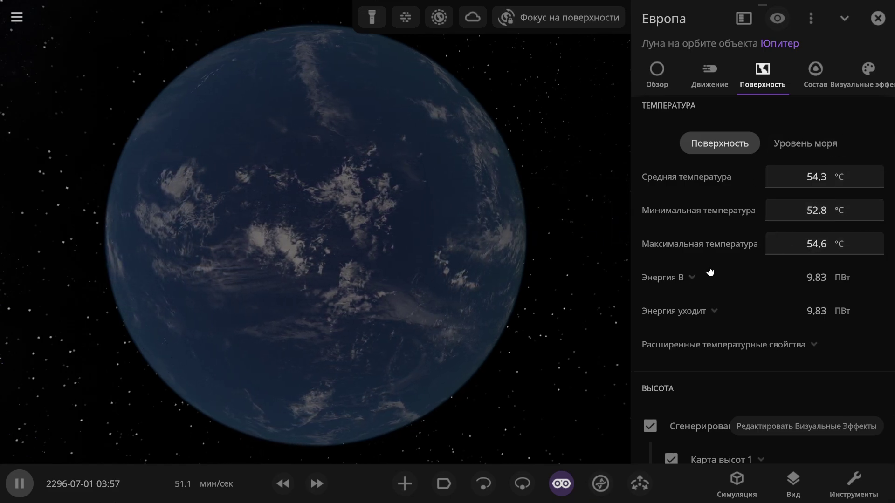
Step: Hide Europa's atmosphere, light up its surface with the flashlight and orbit around it
{"action": "left_click", "coordinate": [434, 20]}
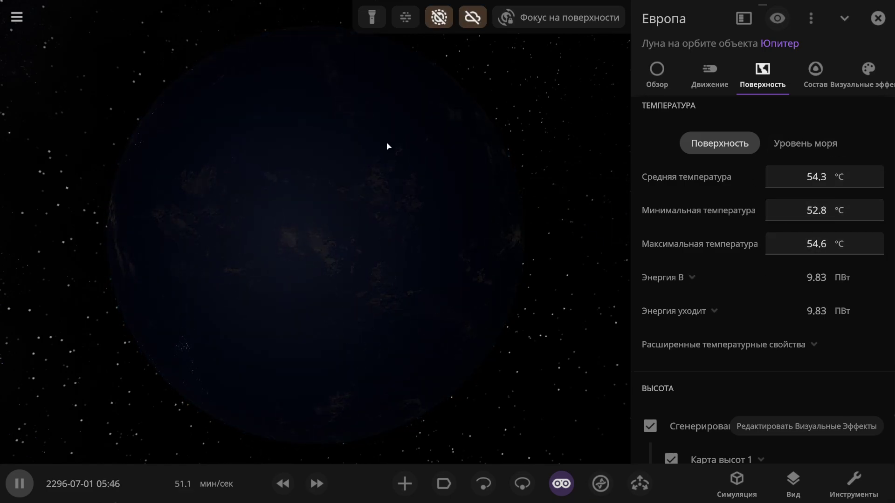
{"action": "left_click", "coordinate": [371, 19]}
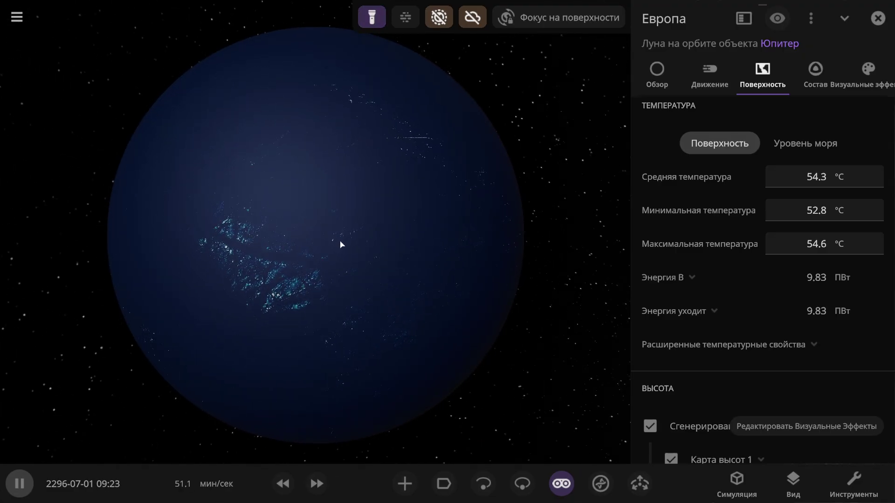
{"action": "left_click_drag", "start_coordinate": [341, 244], "coordinate": [387, 229]}
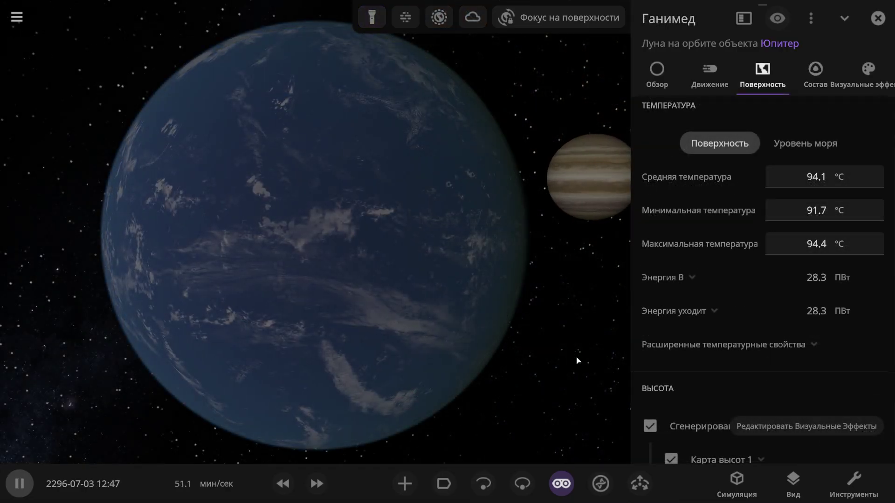
Step: Hide Ganymede's atmosphere and clouds and light up its darkened surface
{"action": "left_click_drag", "start_coordinate": [573, 358], "coordinate": [449, 285]}
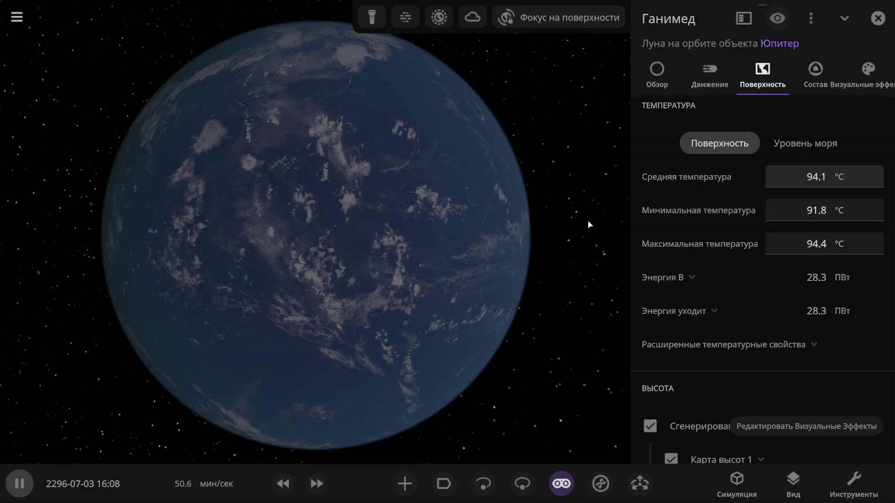
{"action": "left_click", "coordinate": [438, 17]}
{"action": "left_click", "coordinate": [472, 17]}
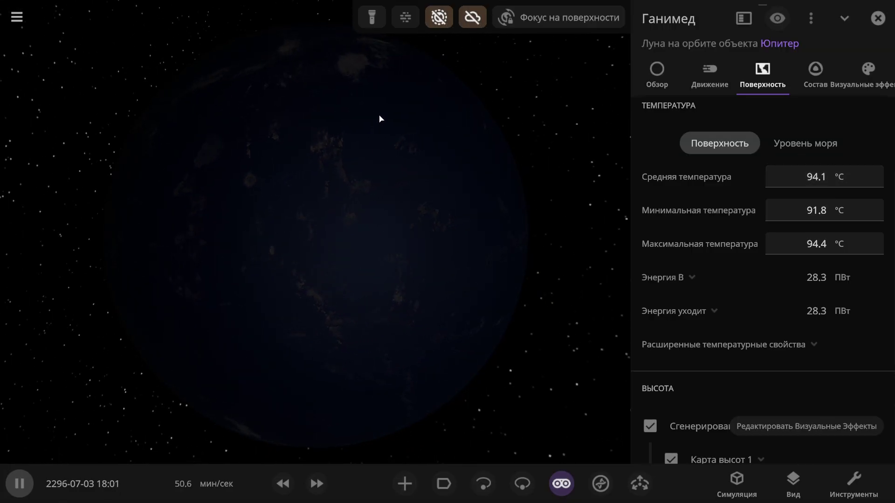
{"action": "left_click", "coordinate": [372, 18]}
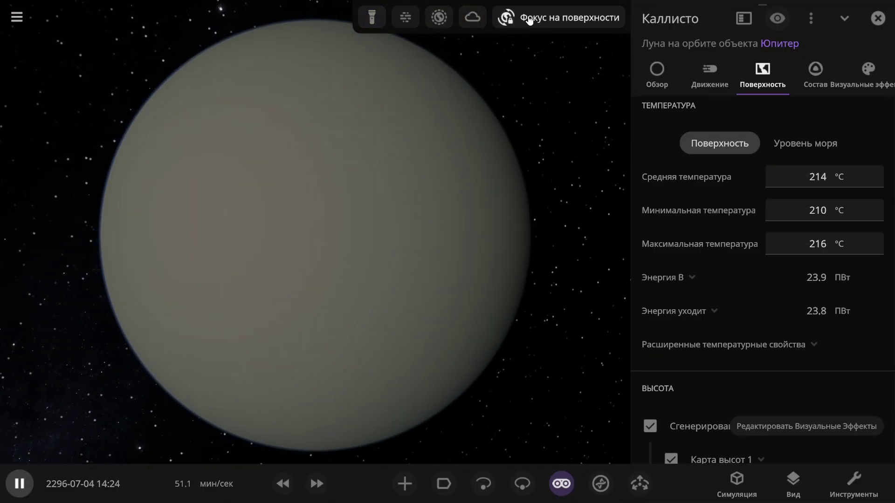
Step: Hide Callisto's atmosphere and clouds, light its surface, then orbit around Io
{"action": "left_click", "coordinate": [472, 18]}
{"action": "left_click", "coordinate": [439, 17]}
{"action": "left_click", "coordinate": [373, 18]}
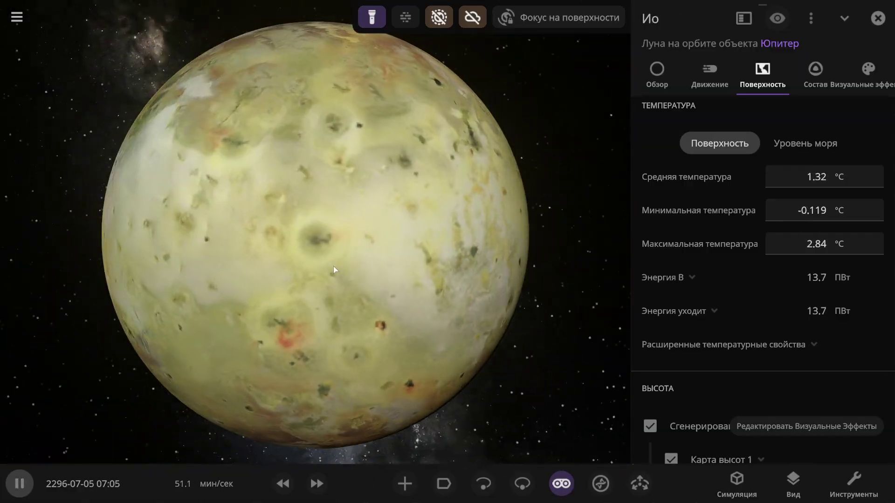
{"action": "left_click_drag", "start_coordinate": [335, 266], "coordinate": [372, 276]}
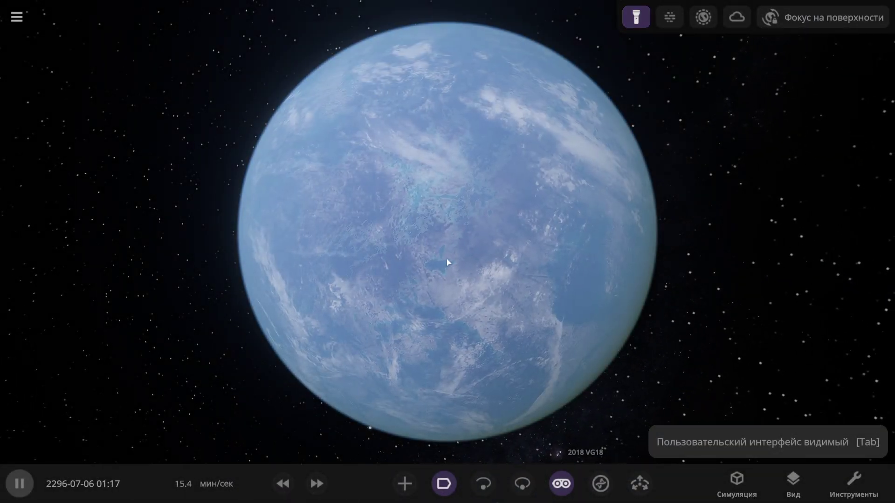
Step: Select Enceladus, show its surface temperatures and hide its clouds
{"action": "left_click", "coordinate": [447, 257]}
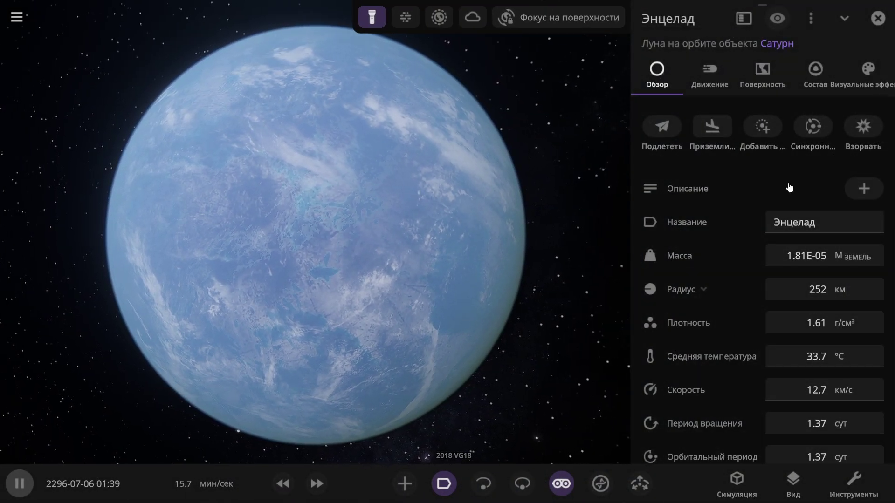
{"action": "left_click", "coordinate": [762, 75]}
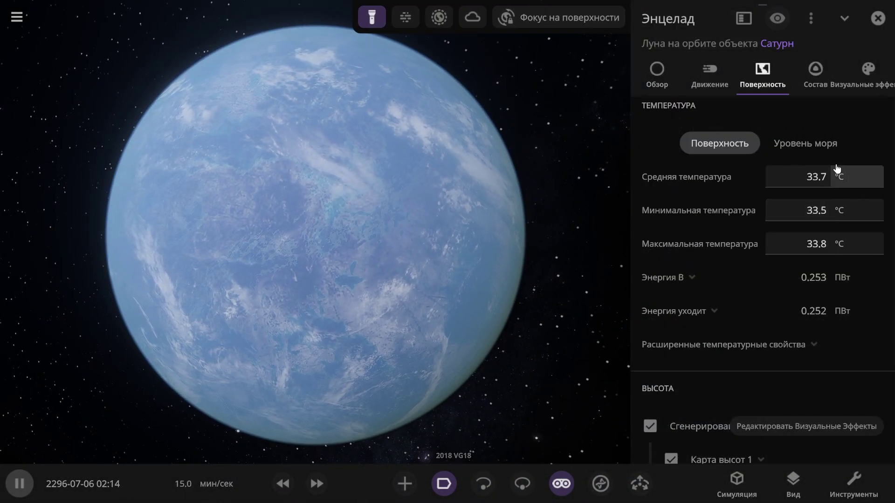
{"action": "left_click", "coordinate": [445, 17]}
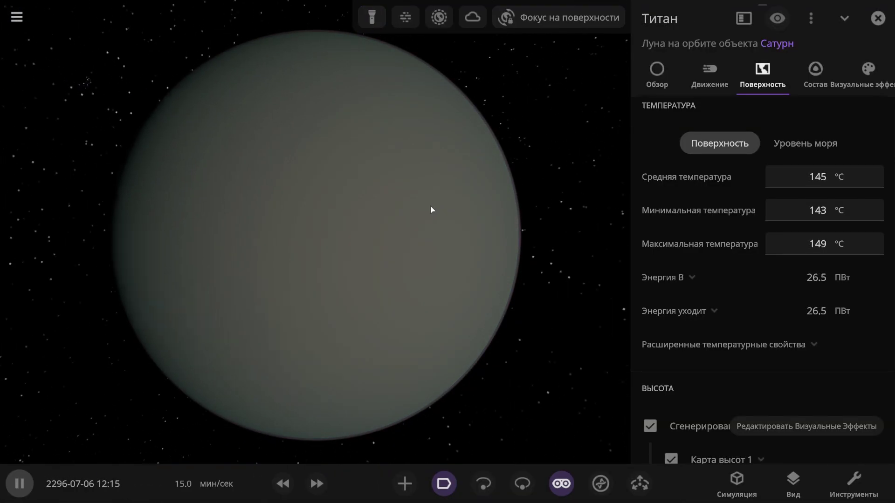
Step: Light up Titan, hide its atmospheric haze and clouds, and orbit to view its pale surface
{"action": "left_click", "coordinate": [374, 10]}
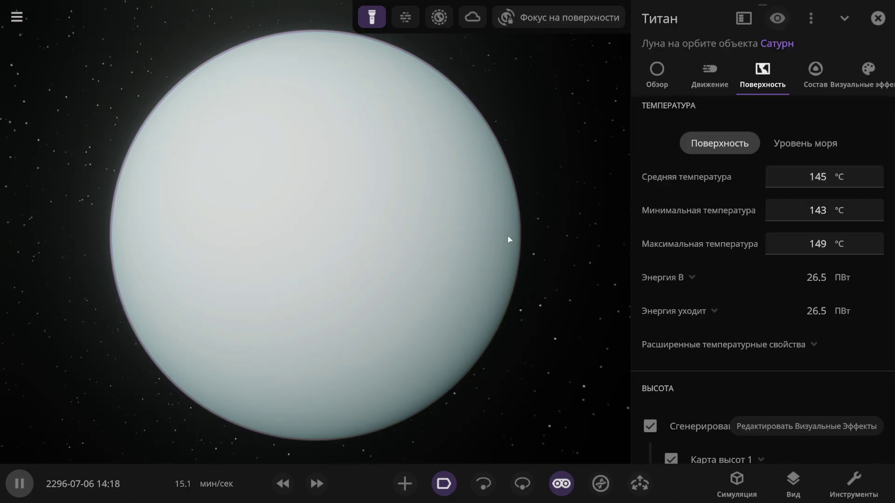
{"action": "left_click", "coordinate": [439, 17]}
{"action": "left_click", "coordinate": [472, 17]}
{"action": "left_click_drag", "start_coordinate": [418, 205], "coordinate": [308, 203]}
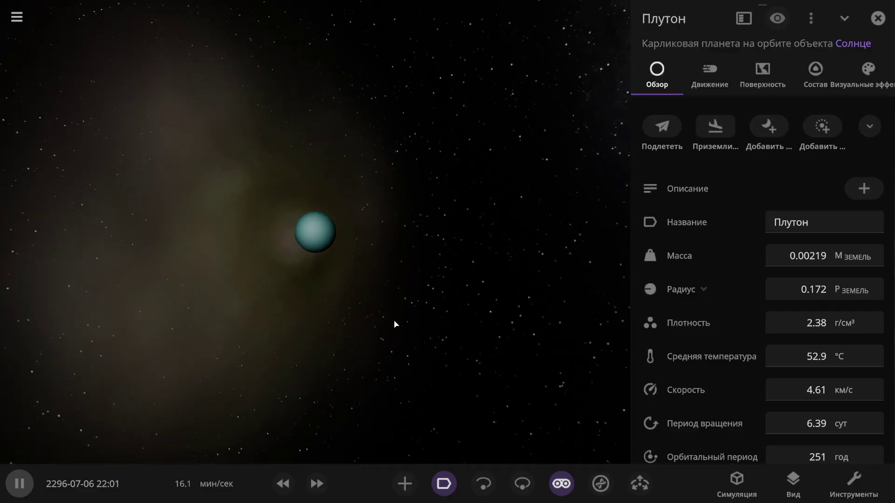
Step: Show Pluto's surface temperature details, zoom in, and hide its atmosphere and clouds
{"action": "left_click", "coordinate": [762, 75]}
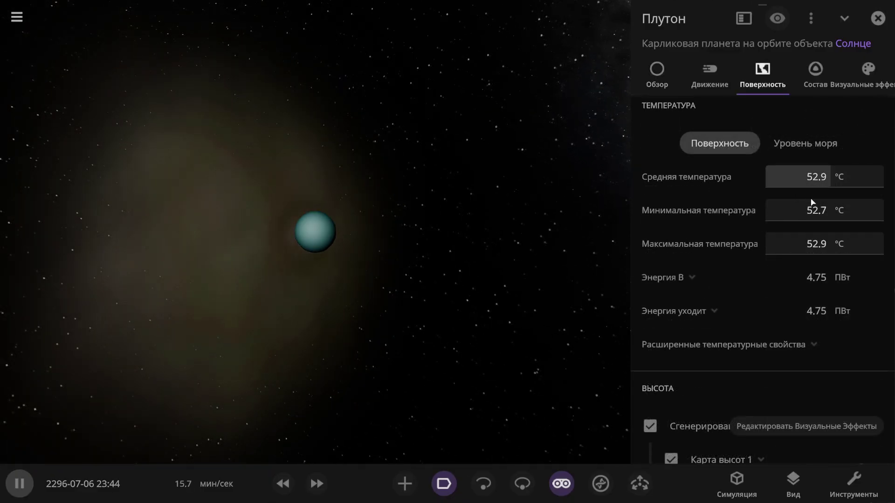
{"action": "scroll", "coordinate": [459, 309], "scroll_direction": "up", "scroll_amount": 5}
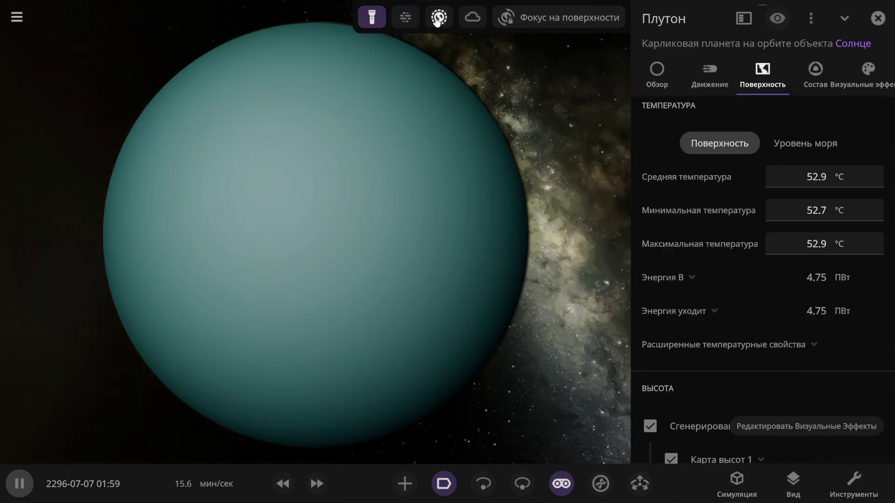
{"action": "left_click", "coordinate": [439, 18]}
{"action": "left_click", "coordinate": [472, 17]}
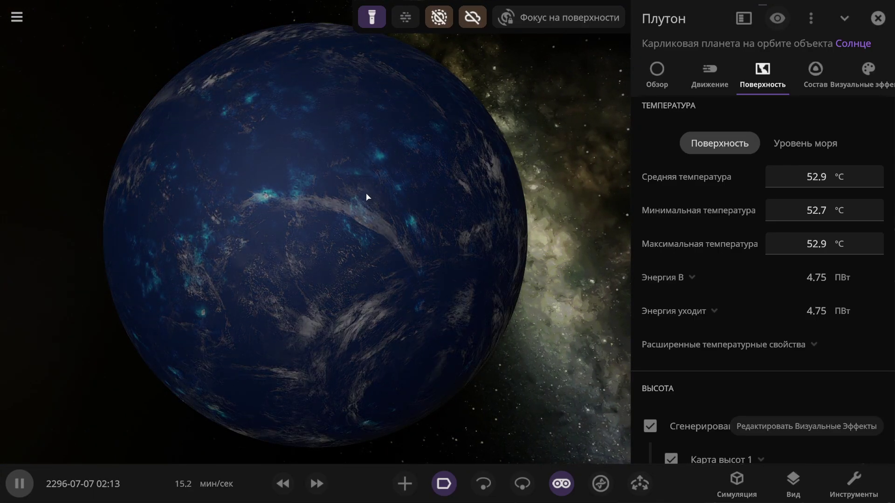
Step: Orbit the camera around Pluto's bare globe and then around Eris
{"action": "left_click_drag", "start_coordinate": [378, 225], "coordinate": [478, 222]}
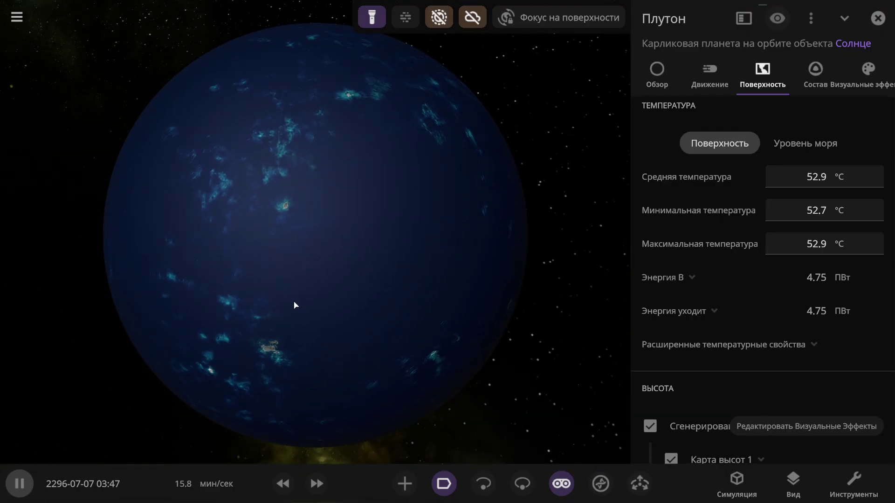
{"action": "left_click_drag", "start_coordinate": [306, 267], "coordinate": [212, 315]}
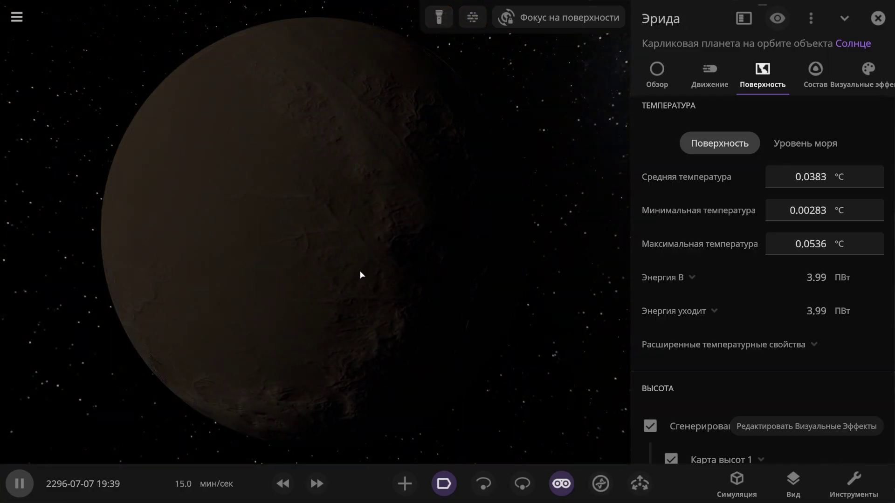
{"action": "left_click_drag", "start_coordinate": [360, 275], "coordinate": [387, 277]}
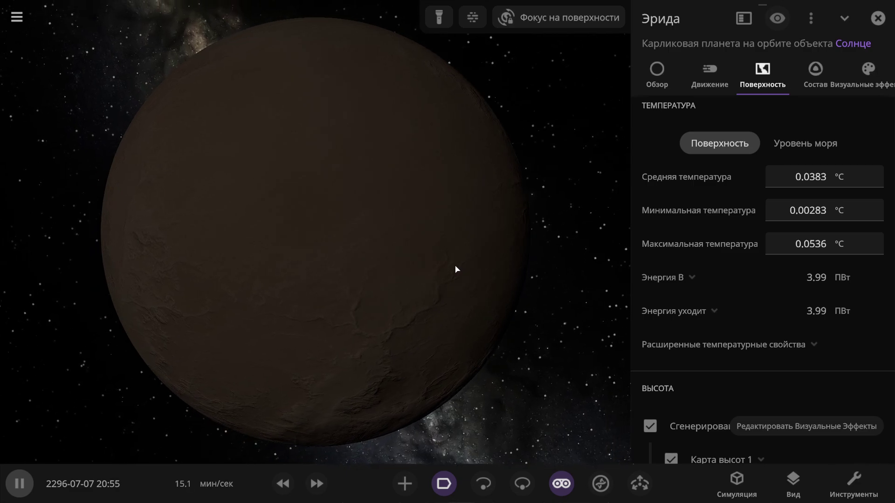
Step: Light up and orbit Eris, then toggle Venus's atmosphere and clouds off and back on
{"action": "key", "text": "l"}
{"action": "left_click_drag", "start_coordinate": [399, 190], "coordinate": [200, 180]}
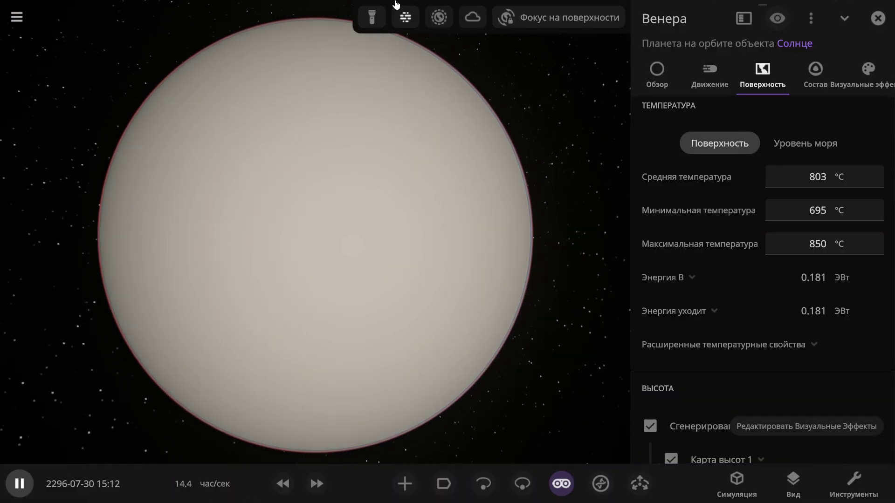
{"action": "left_click", "coordinate": [445, 22]}
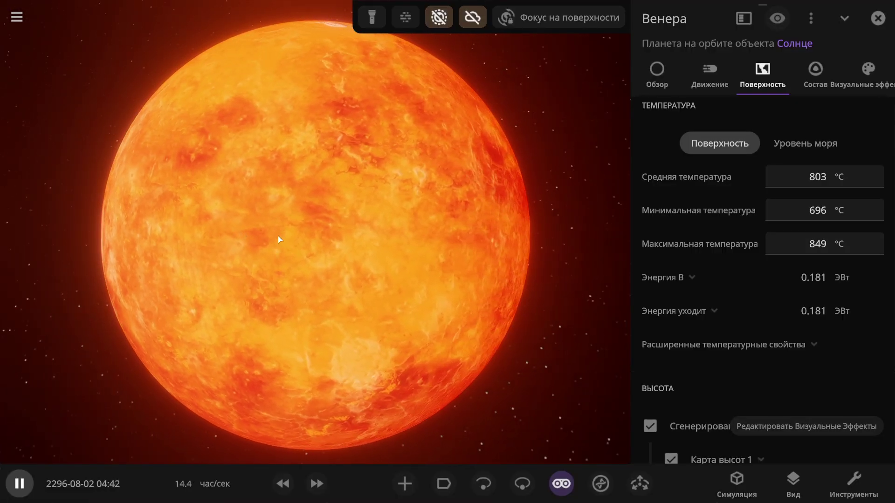
{"action": "left_click", "coordinate": [438, 17]}
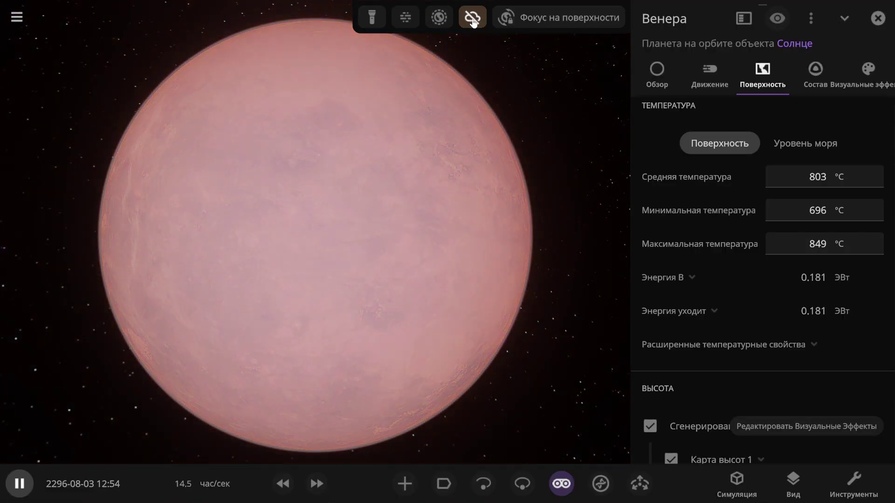
{"action": "left_click_drag", "start_coordinate": [377, 223], "coordinate": [299, 215]}
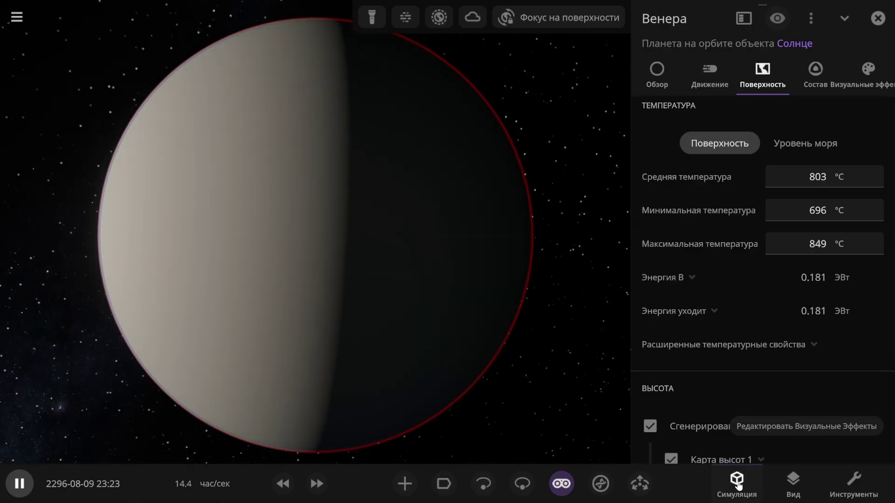
Step: Set the background temperature in the simulation settings to 250 °C
{"action": "left_click", "coordinate": [737, 485]}
{"action": "left_click", "coordinate": [556, 239]}
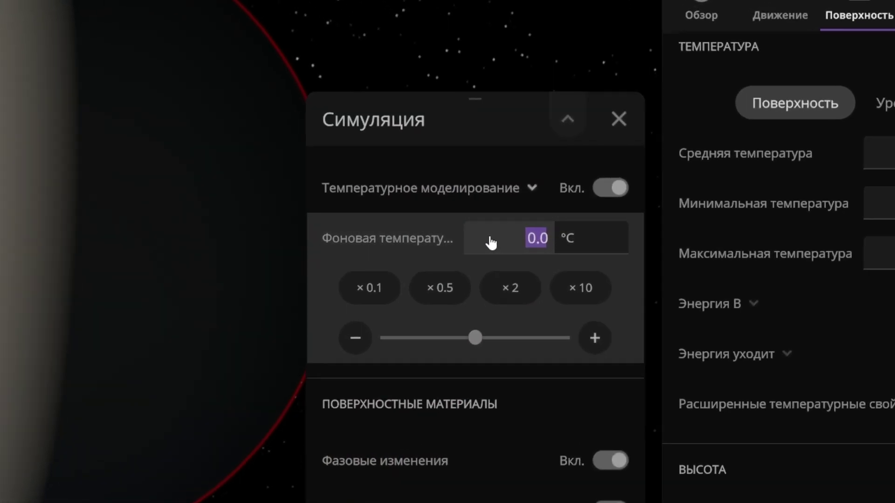
{"action": "type", "text": "250"}
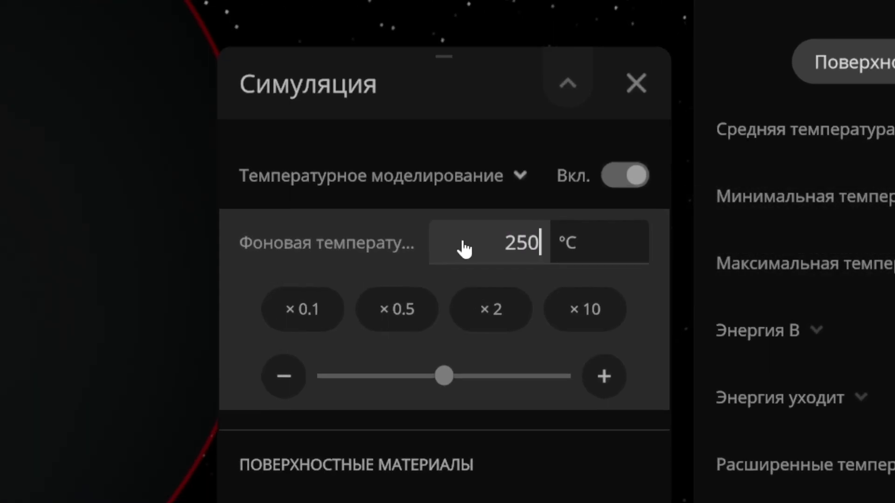
{"action": "left_click", "coordinate": [636, 83]}
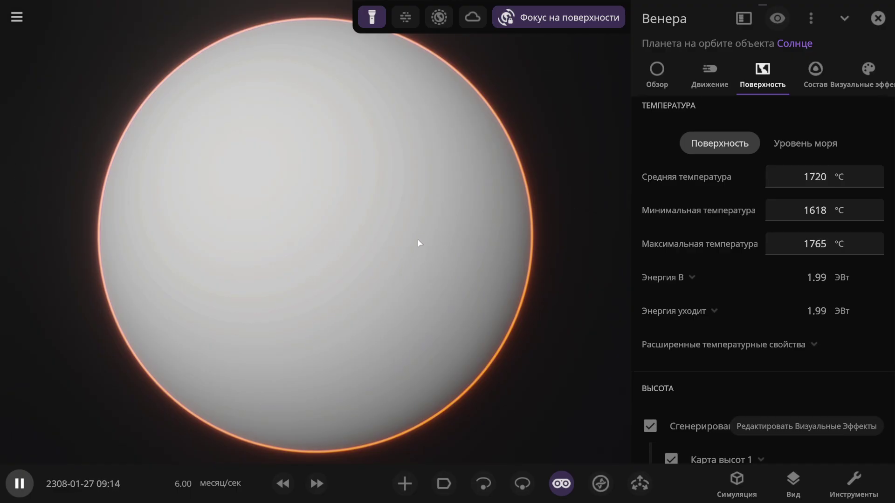
Step: Hide Venus's atmosphere to expose its glowing 1720 °C surface, then zoom out
{"action": "left_click", "coordinate": [434, 19]}
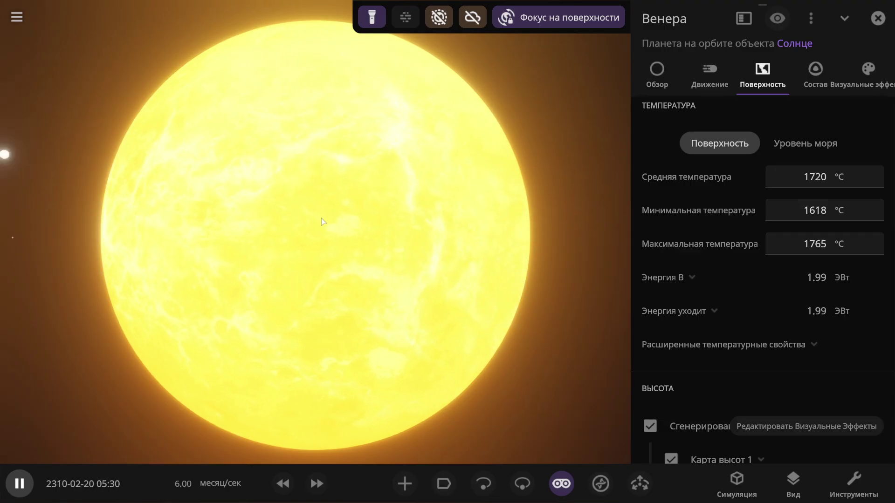
{"action": "scroll", "coordinate": [305, 214], "scroll_direction": "down", "scroll_amount": 3}
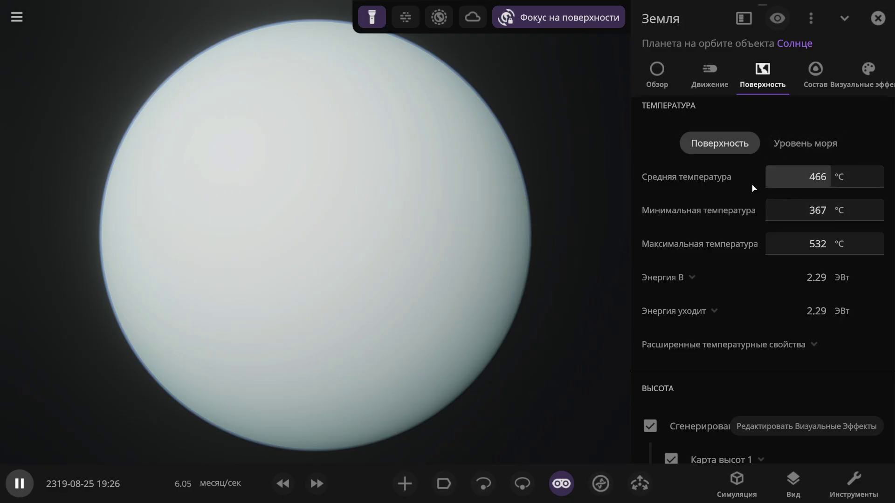
Step: Turn off Earth's clouds and atmosphere to show its reddish 466 °C surface
{"action": "left_click", "coordinate": [472, 21]}
{"action": "left_click", "coordinate": [438, 19]}
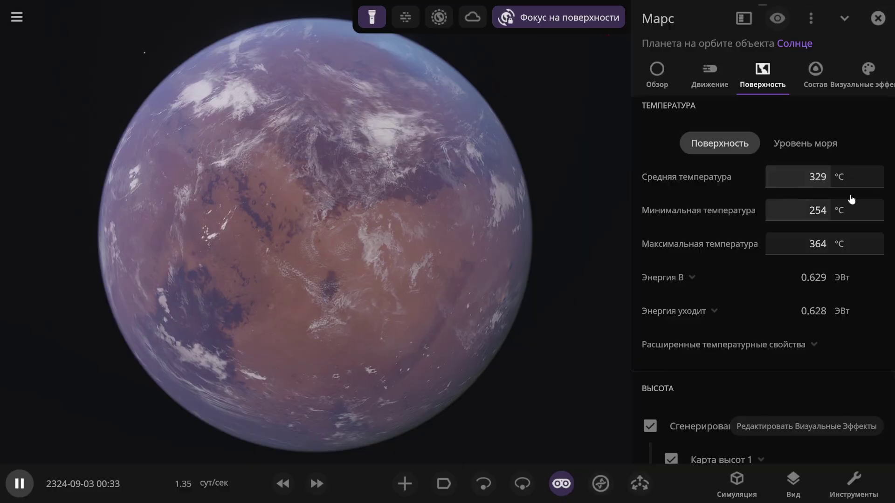
Step: Hide Mars's atmosphere and clouds, then hide Enceladus's atmosphere to show its ice
{"action": "left_click", "coordinate": [438, 18]}
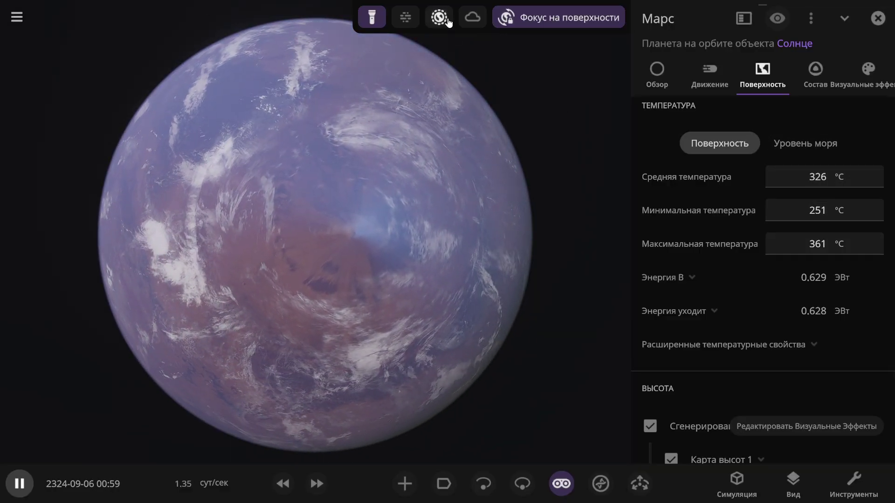
{"action": "left_click", "coordinate": [472, 17]}
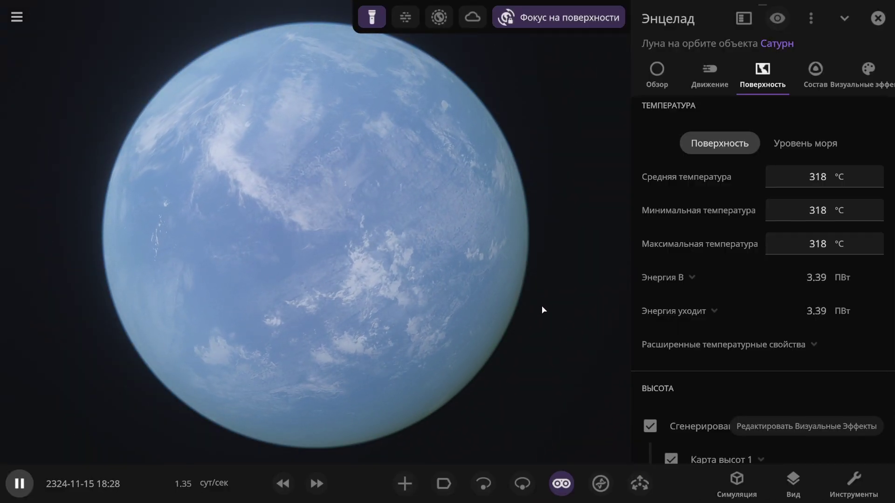
{"action": "left_click", "coordinate": [439, 19]}
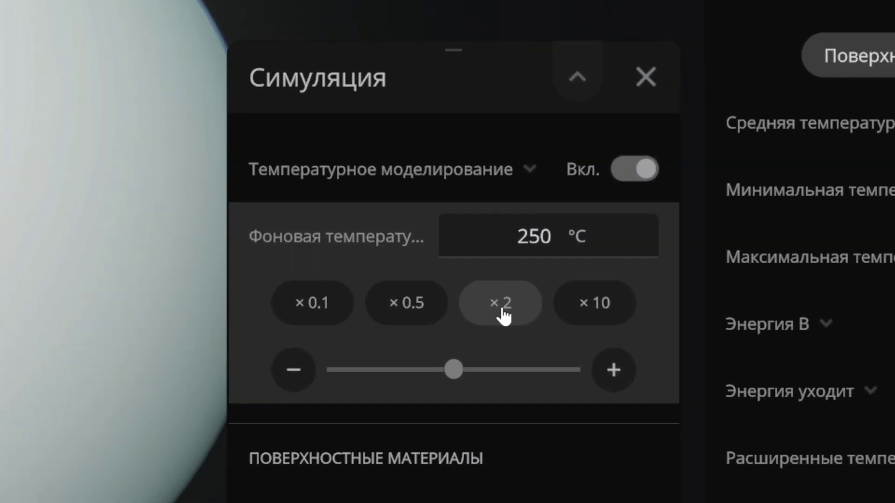
Step: Close the simulation settings and hide Earth's atmosphere and clouds at 850 °C
{"action": "left_click", "coordinate": [660, 90]}
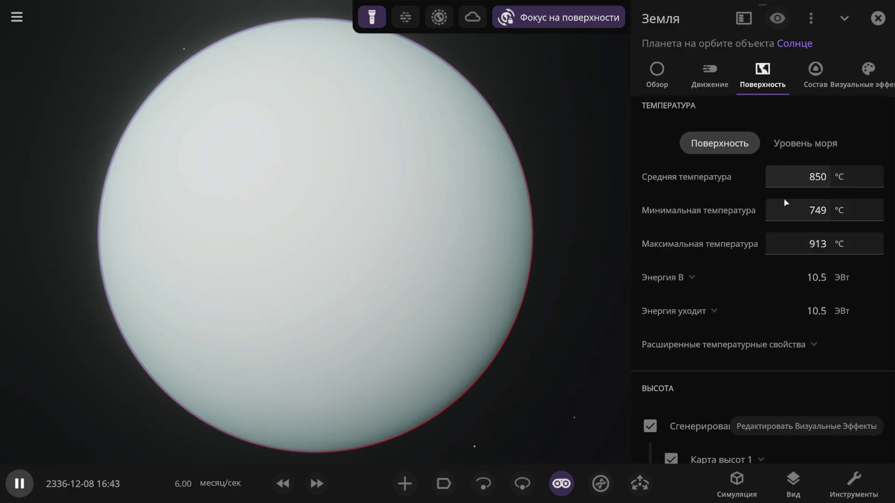
{"action": "left_click", "coordinate": [439, 18]}
{"action": "left_click", "coordinate": [472, 18]}
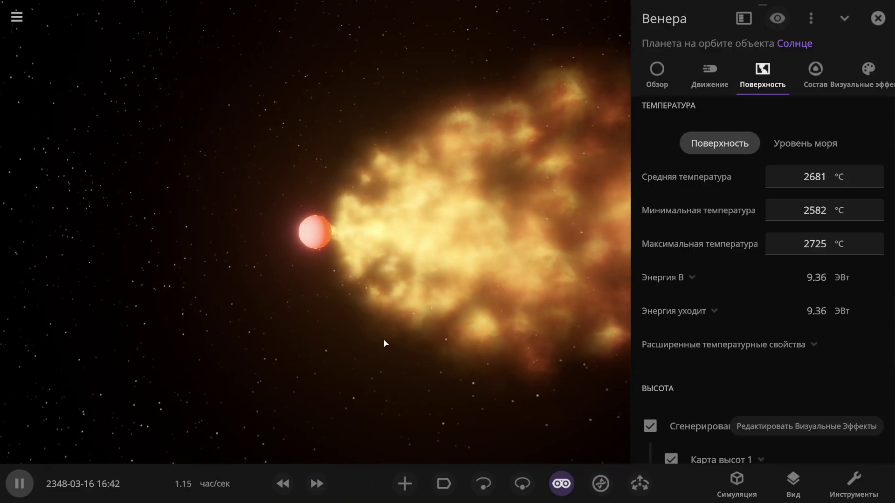
Step: Zoom into Venus, restore its atmosphere and clouds, then zoom out and fly to Sedna
{"action": "scroll", "coordinate": [385, 341], "scroll_direction": "up", "scroll_amount": 3}
{"action": "scroll", "coordinate": [387, 340], "scroll_direction": "up", "scroll_amount": 3}
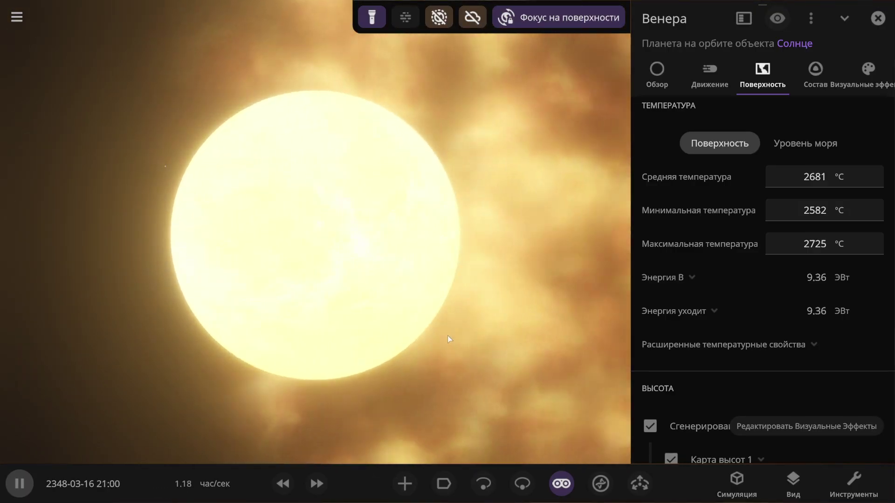
{"action": "left_click", "coordinate": [449, 27]}
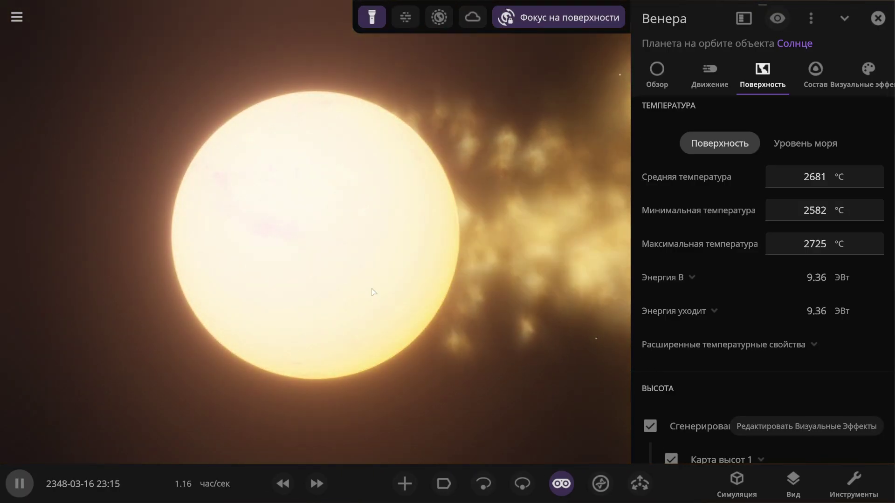
{"action": "scroll", "coordinate": [390, 293], "scroll_direction": "down", "scroll_amount": 3}
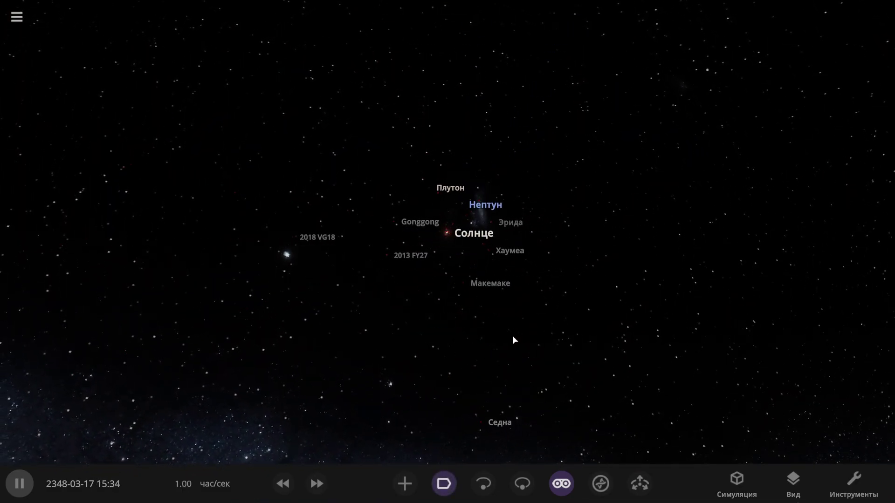
{"action": "double_click", "coordinate": [463, 314]}
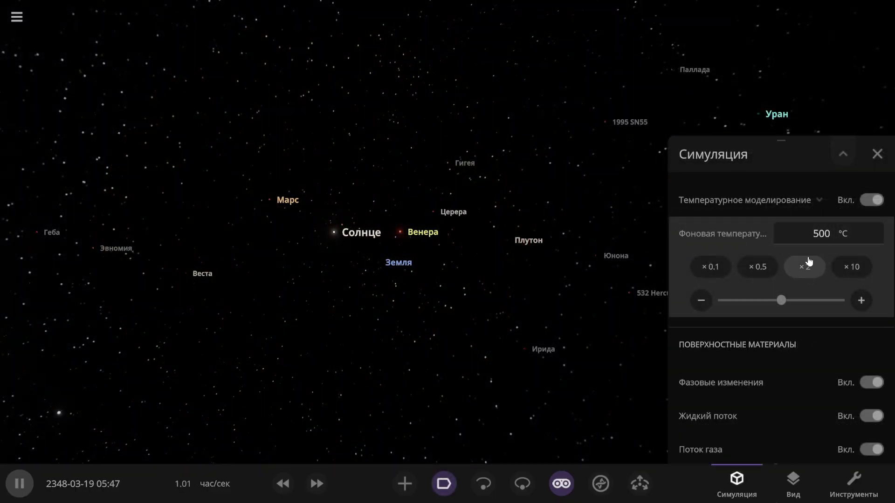
Step: Double the background temperature to 1000 °C and orbit out over the reddened solar system
{"action": "left_click", "coordinate": [804, 269]}
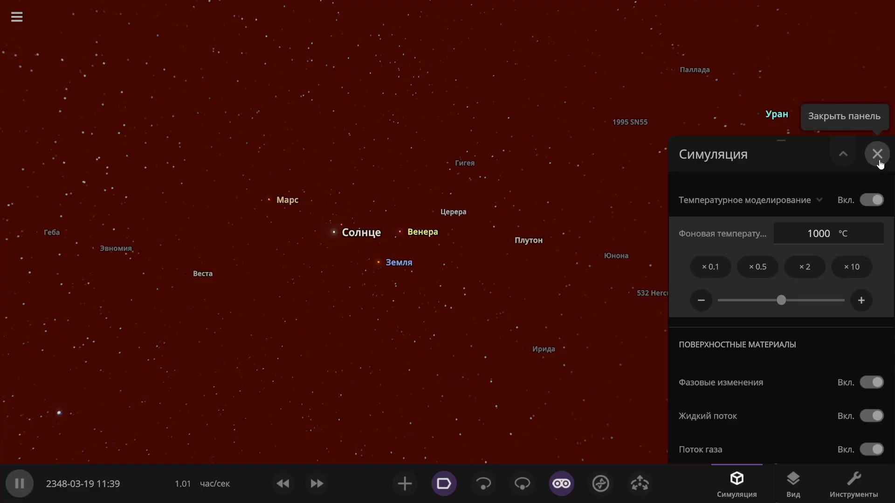
{"action": "left_click", "coordinate": [878, 159]}
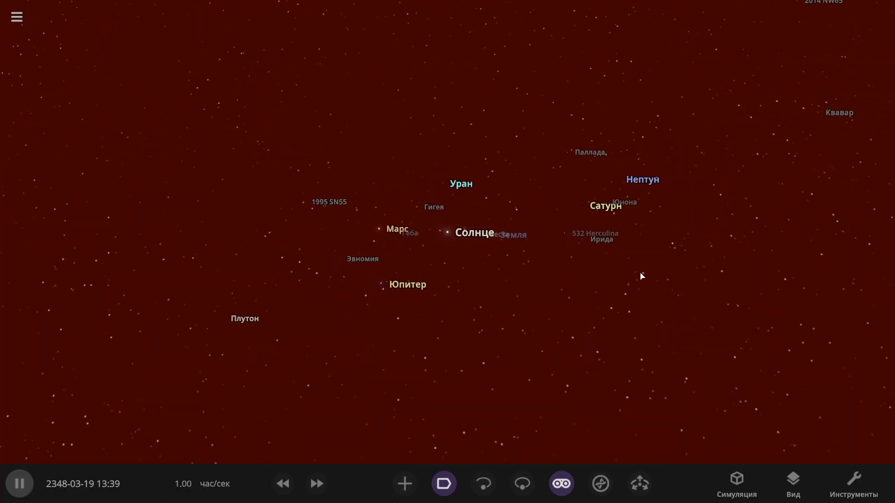
{"action": "left_click_drag", "start_coordinate": [649, 276], "coordinate": [579, 283]}
{"action": "scroll", "coordinate": [506, 332], "scroll_direction": "down", "scroll_amount": 10}
Step: Hide the interface to see the red sky, then hide the planet's atmosphere and clouds
{"action": "key", "text": "Tab"}
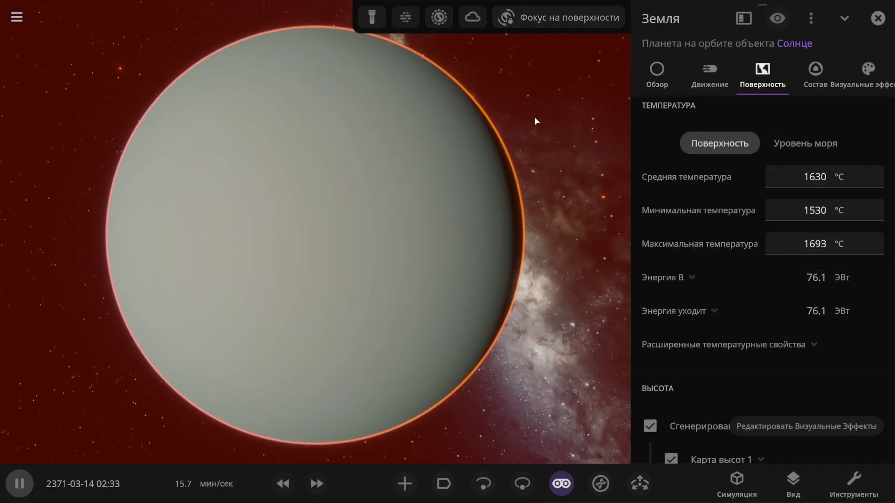
{"action": "left_click", "coordinate": [439, 17]}
{"action": "left_click", "coordinate": [473, 17]}
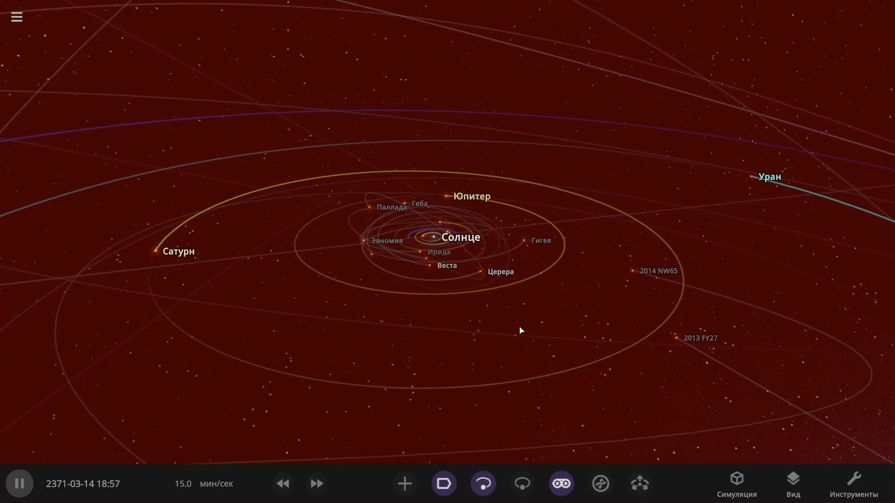
Step: Raise the background temperature through 2500 °C and 10000 °C, then select the Sun
{"action": "left_click", "coordinate": [732, 489]}
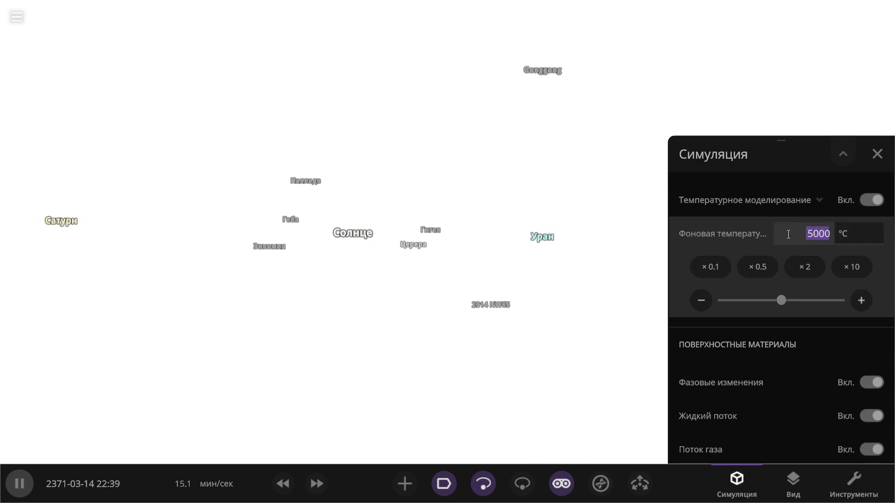
{"action": "key", "text": "Return"}
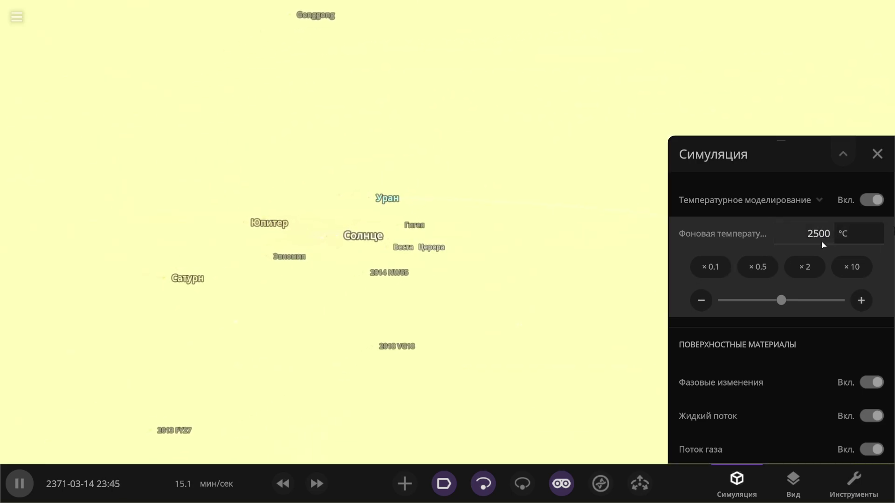
{"action": "type", "text": "10000"}
{"action": "key", "text": "Return"}
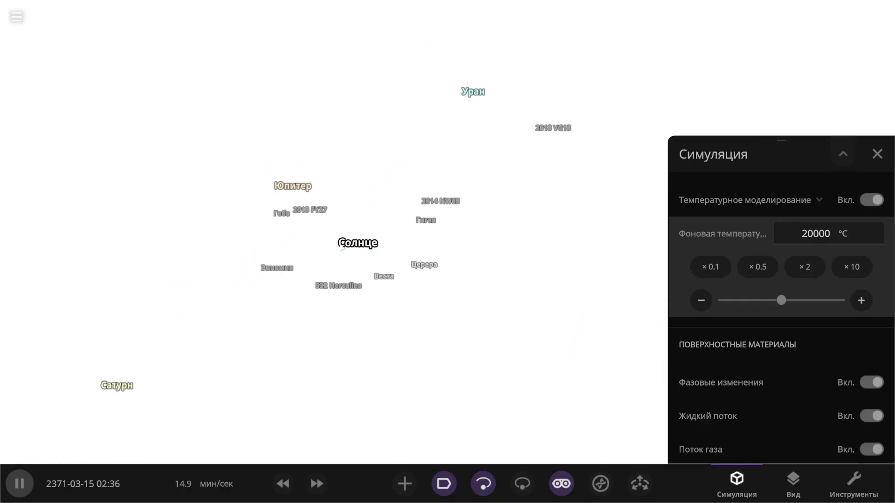
{"action": "left_click", "coordinate": [341, 246]}
Step: Focus the camera on the white-hot Sun and switch the view mode to Informative
{"action": "double_click", "coordinate": [334, 290]}
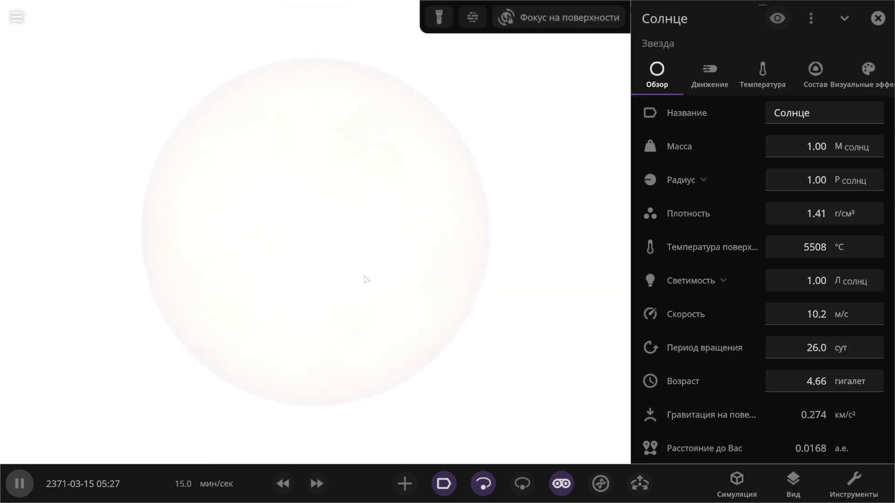
{"action": "left_click", "coordinate": [793, 487]}
{"action": "left_click", "coordinate": [552, 274]}
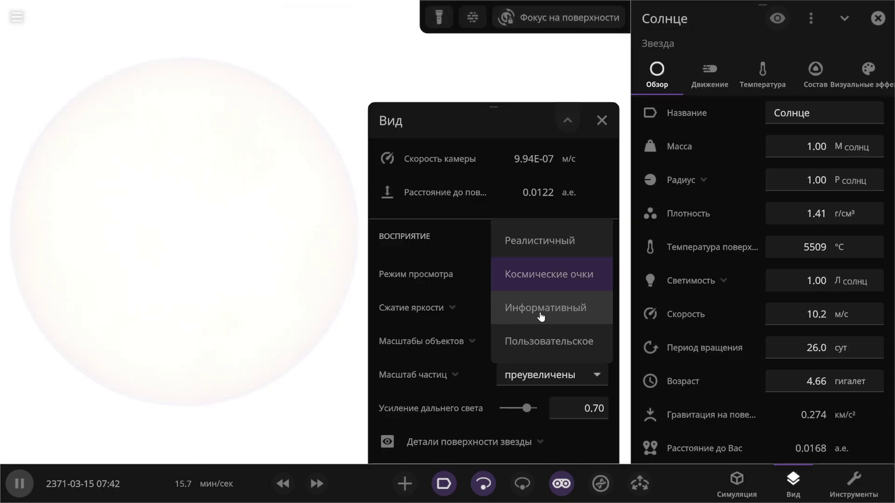
{"action": "left_click", "coordinate": [541, 310]}
{"action": "left_click", "coordinate": [612, 122]}
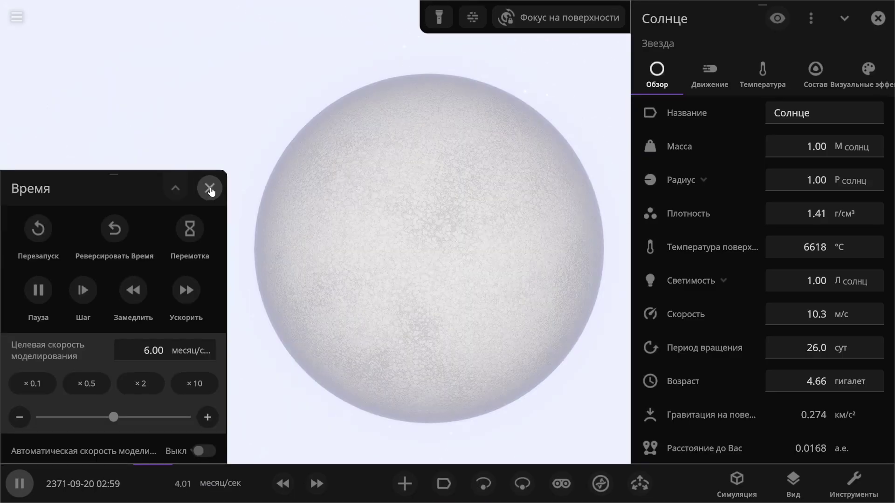
Step: Close the time controls and zoom out to show the whole solar system
{"action": "left_click", "coordinate": [208, 182]}
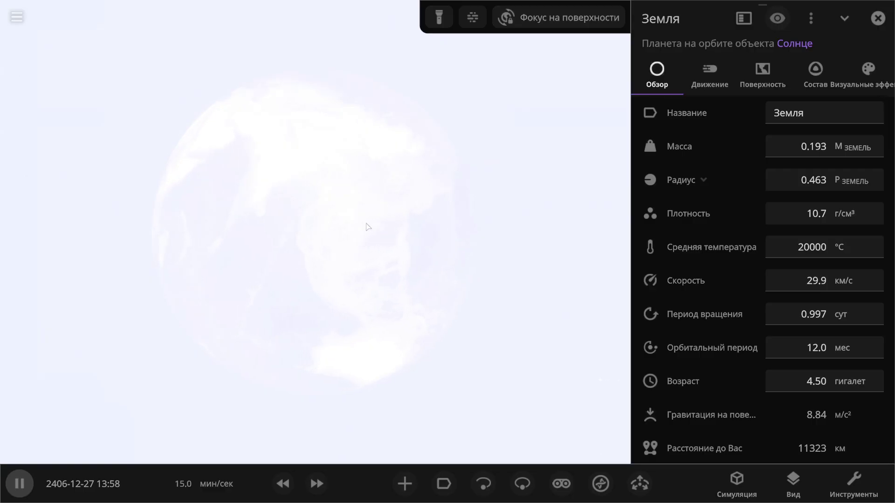
{"action": "scroll", "coordinate": [391, 270], "scroll_direction": "down", "scroll_amount": 3}
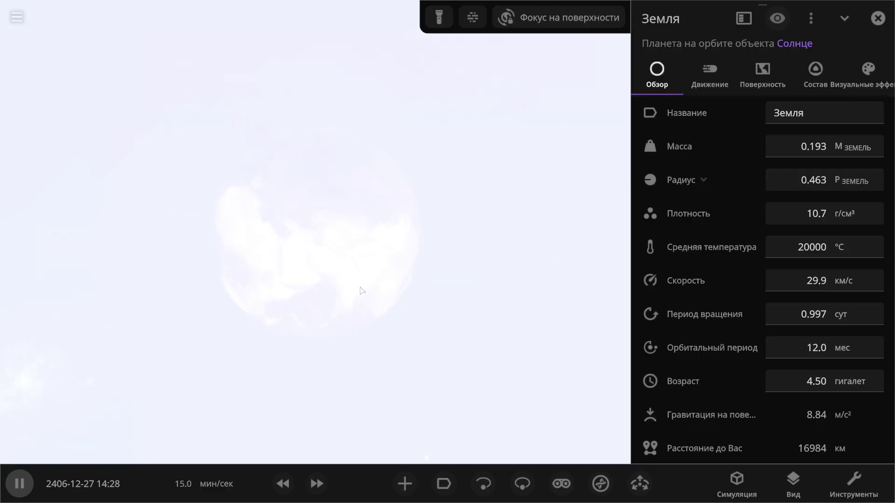
{"action": "scroll", "coordinate": [373, 259], "scroll_direction": "down", "scroll_amount": 5}
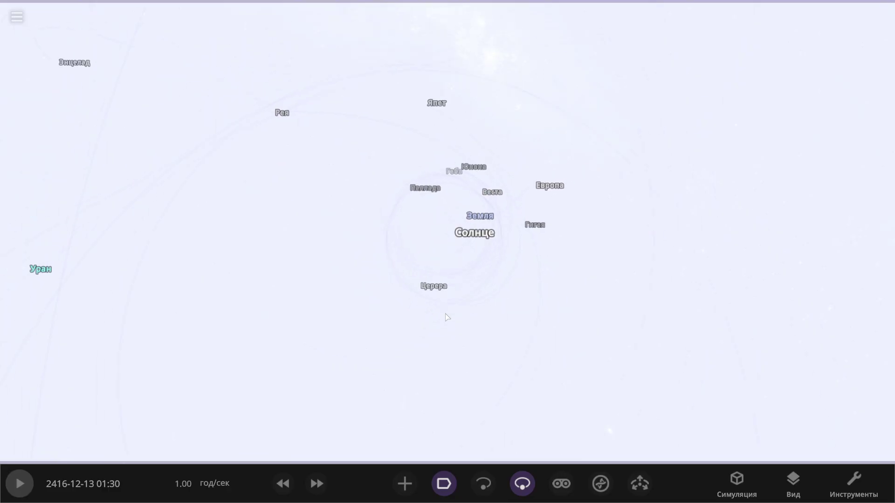
{"action": "scroll", "coordinate": [446, 314], "scroll_direction": "down", "scroll_amount": 5}
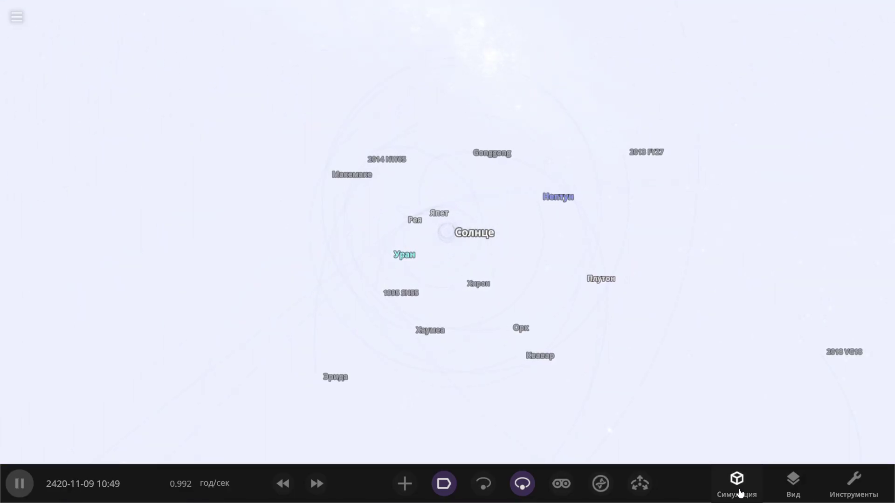
Step: Multiply the background temperature tenfold repeatedly, from 200000 up to 1.42E+32 °C, in Simulation settings
{"action": "left_click", "coordinate": [740, 493]}
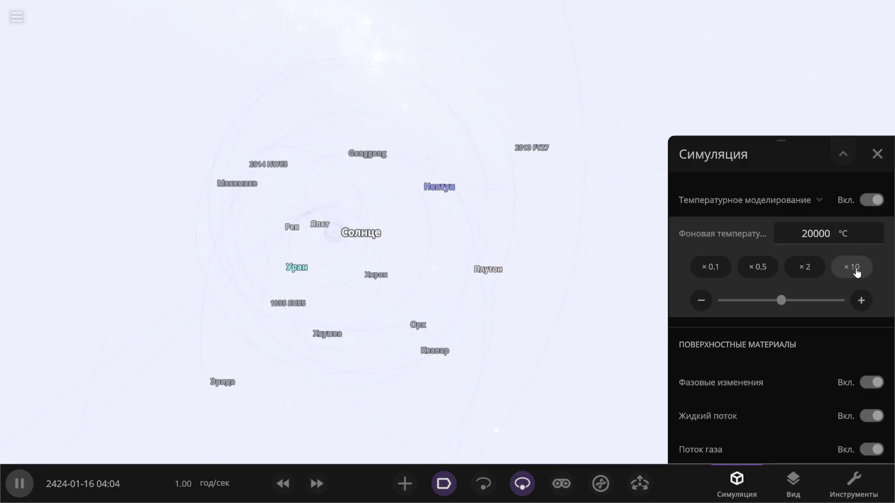
{"action": "left_click", "coordinate": [856, 270]}
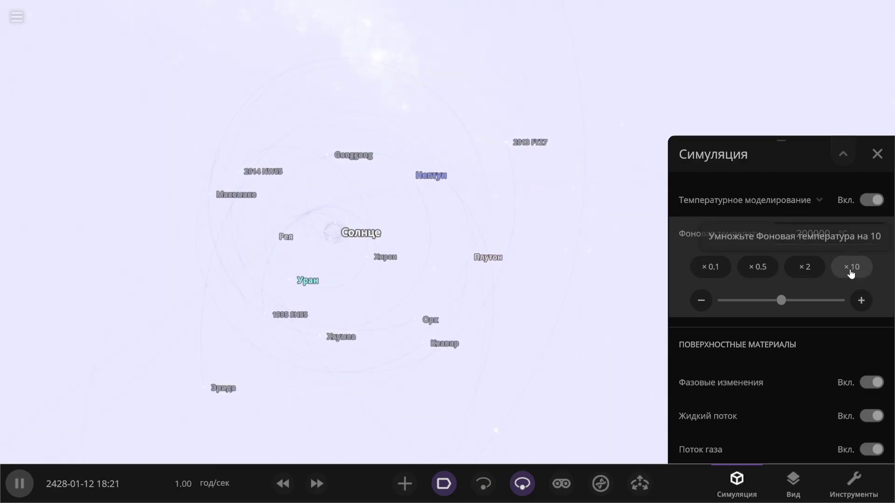
{"action": "left_click", "coordinate": [851, 273]}
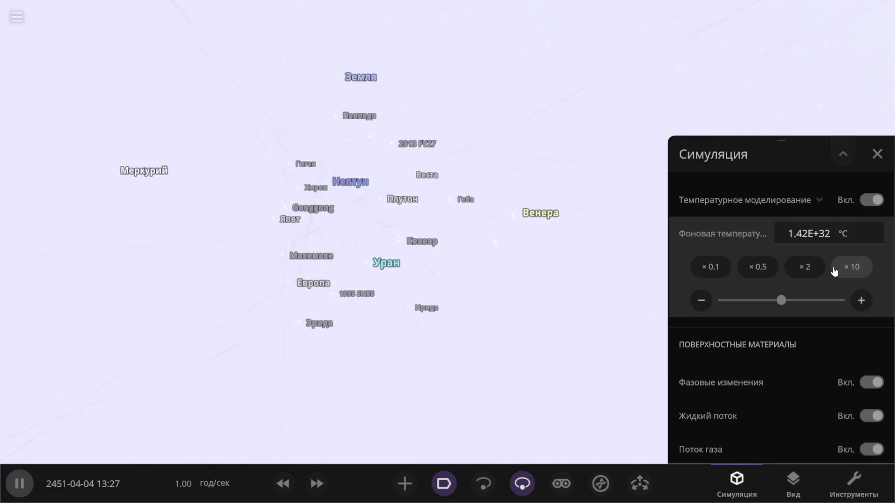
{"action": "left_click", "coordinate": [836, 271]}
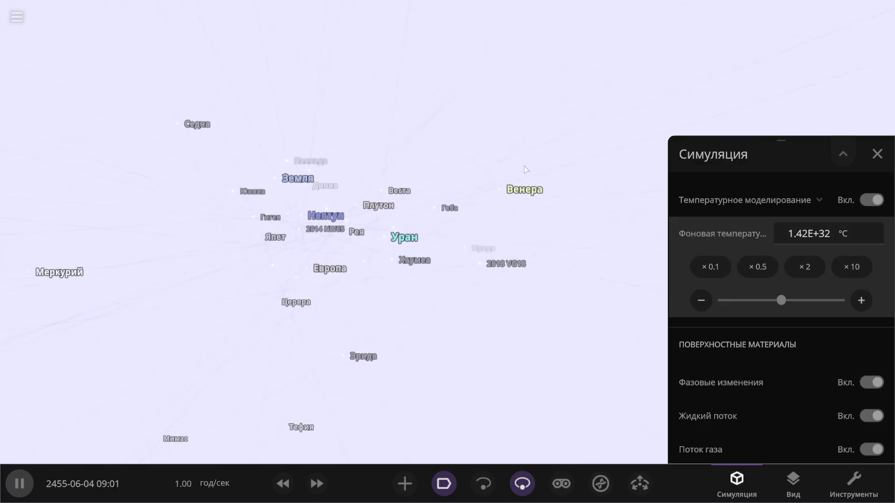
{"action": "left_click", "coordinate": [526, 170]}
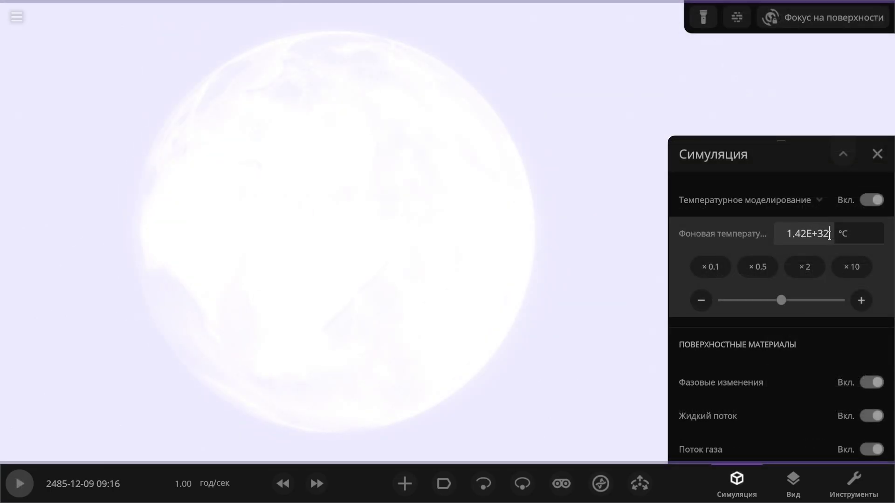
Step: Reset the background temperature to -270 °C and hide the interface, leaving the glowing Earth alone
{"action": "left_click_drag", "start_coordinate": [825, 234], "coordinate": [757, 236]}
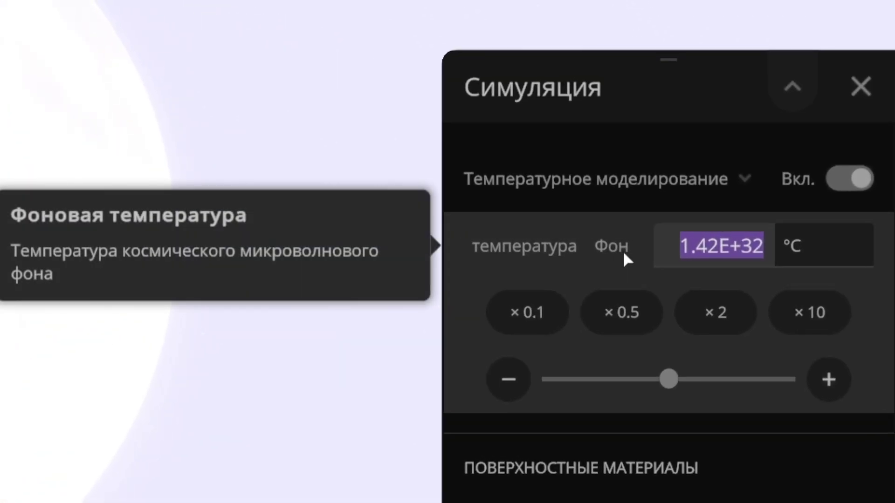
{"action": "type", "text": "-270"}
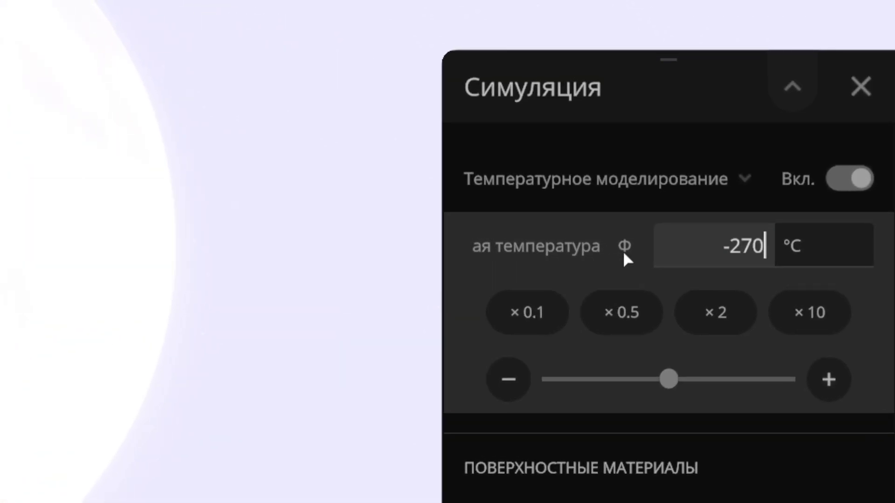
{"action": "key", "text": "Return"}
{"action": "key", "text": "Tab"}
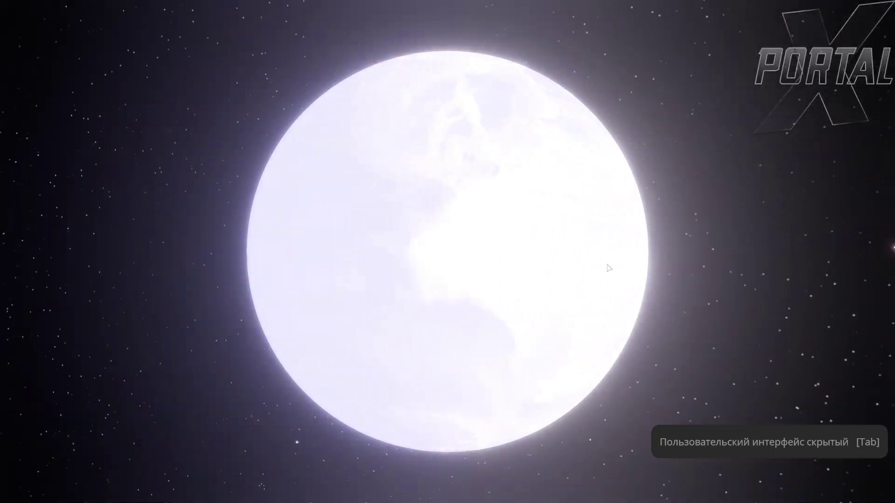